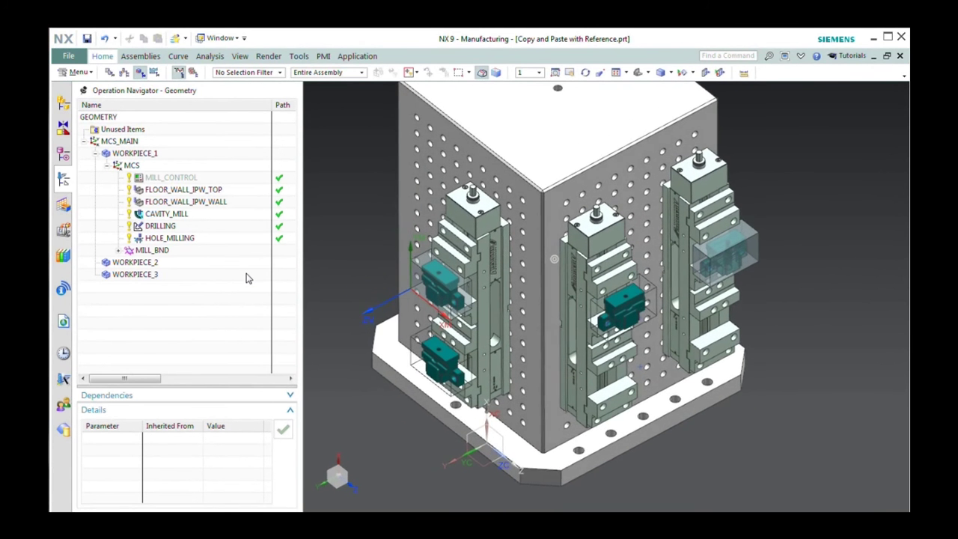
Look over the assembly structure, then inspect FLOOR_WALL_IPW_TOP's parameters in the geometry view
{"action": "left_click", "coordinate": [63, 128]}
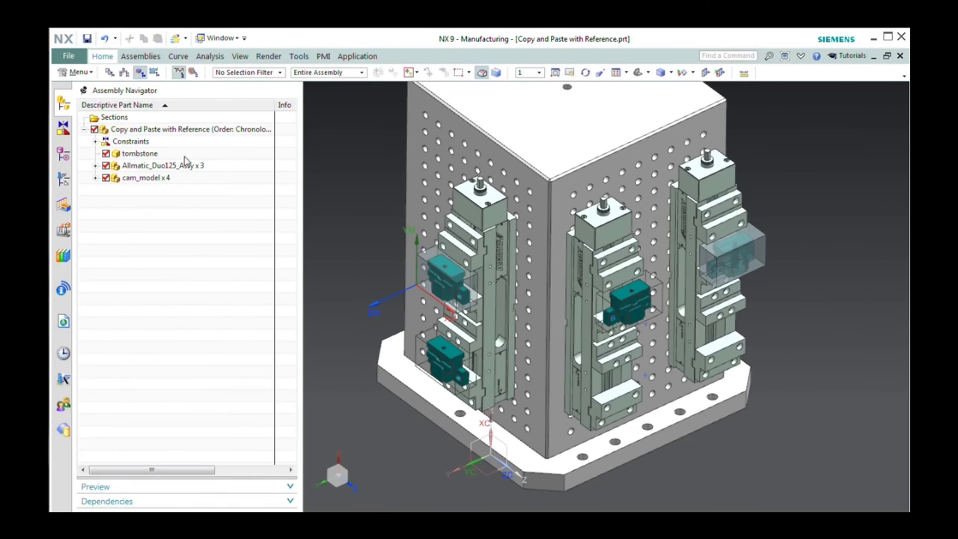
{"action": "scroll", "coordinate": [374, 239], "scroll_direction": "up", "scroll_amount": 3}
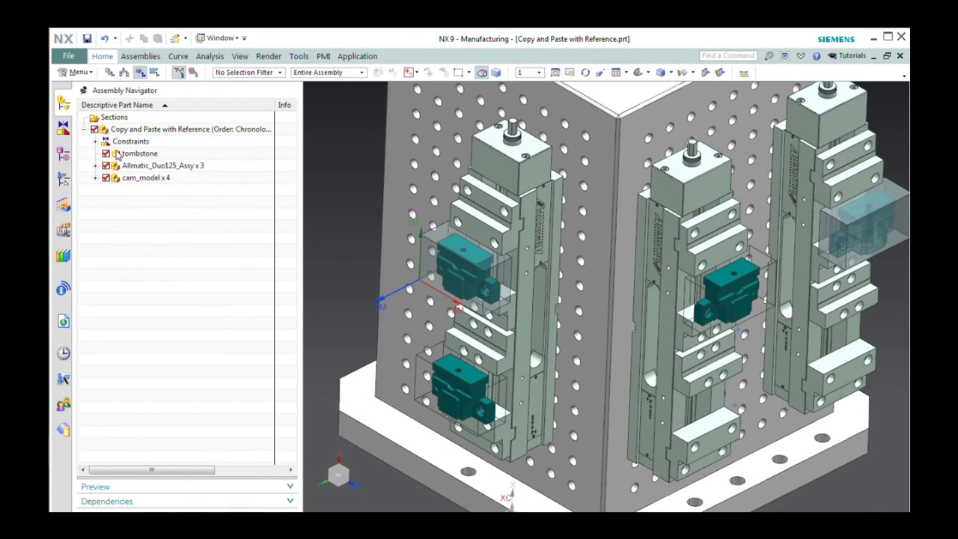
{"action": "left_click", "coordinate": [66, 179]}
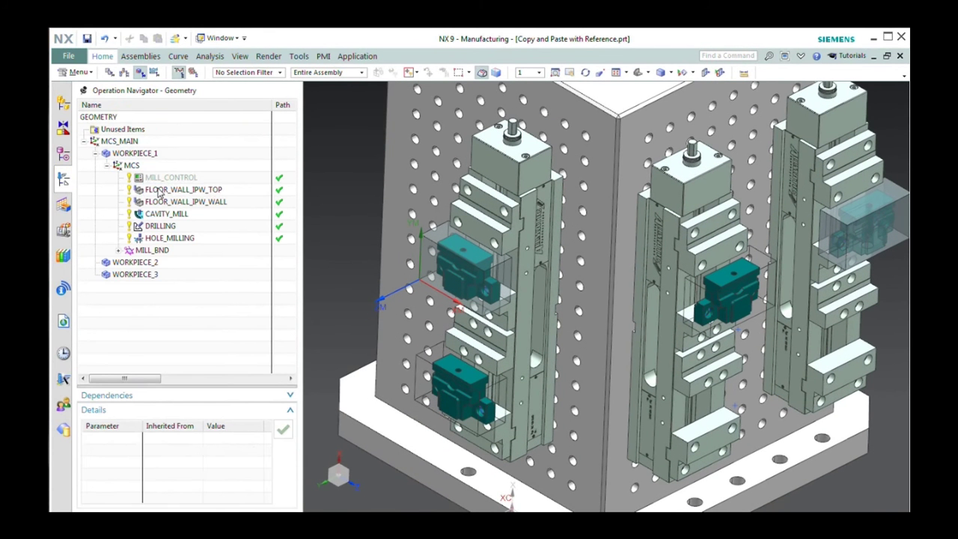
{"action": "left_click", "coordinate": [159, 192]}
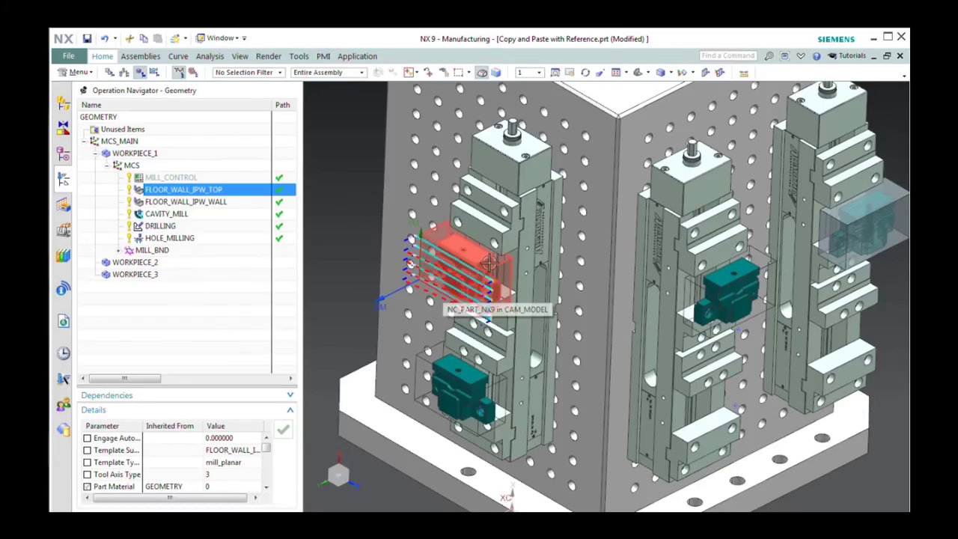
{"action": "mouse_move", "coordinate": [463, 286]}
{"action": "middle_mouse_down"}
{"action": "mouse_move", "coordinate": [469, 329]}
{"action": "mouse_move", "coordinate": [449, 354]}
{"action": "middle_mouse_up"}
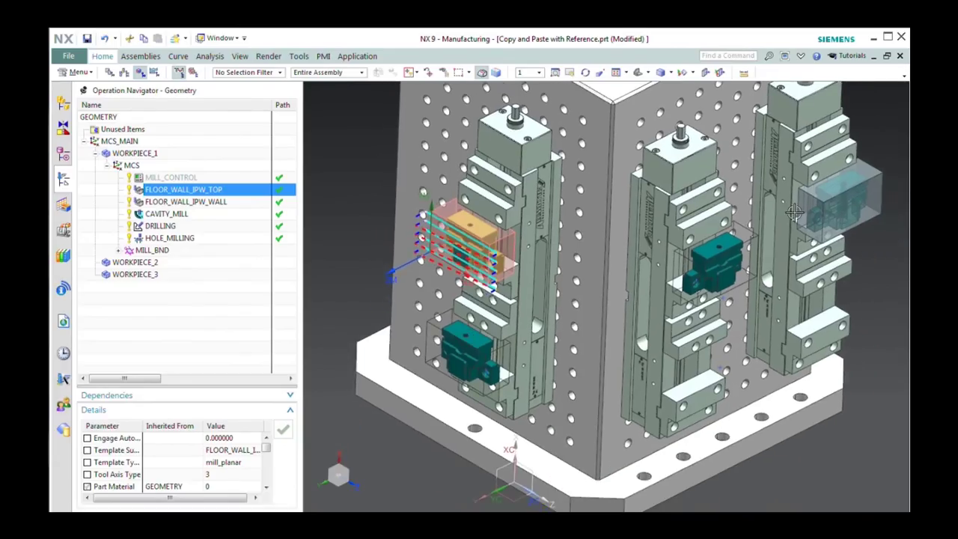
In the Assembly Navigator, highlight Allmatic_Duo125_Assy's fixtures and the four cam_model parts, expanding cam_model
{"action": "left_click", "coordinate": [63, 105]}
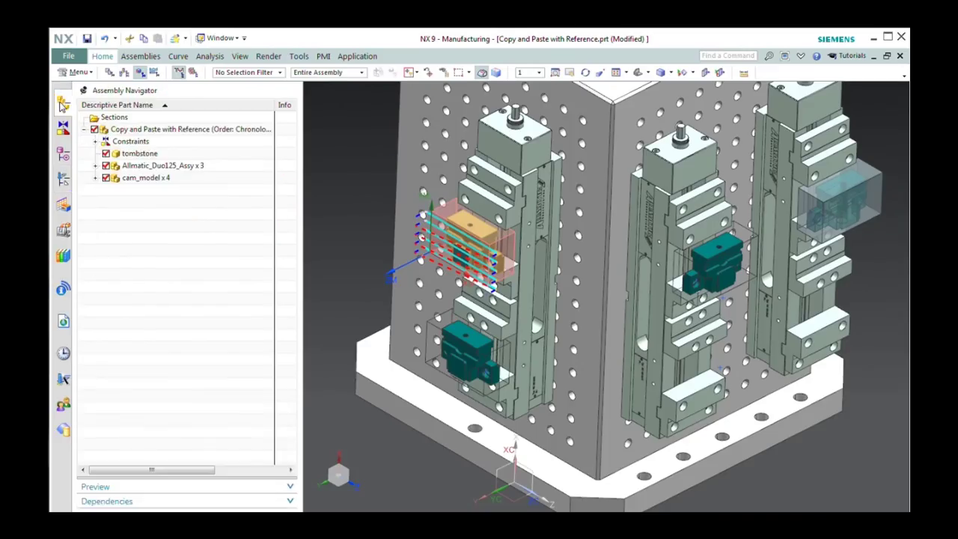
{"action": "left_click", "coordinate": [128, 168]}
{"action": "left_click", "coordinate": [139, 178]}
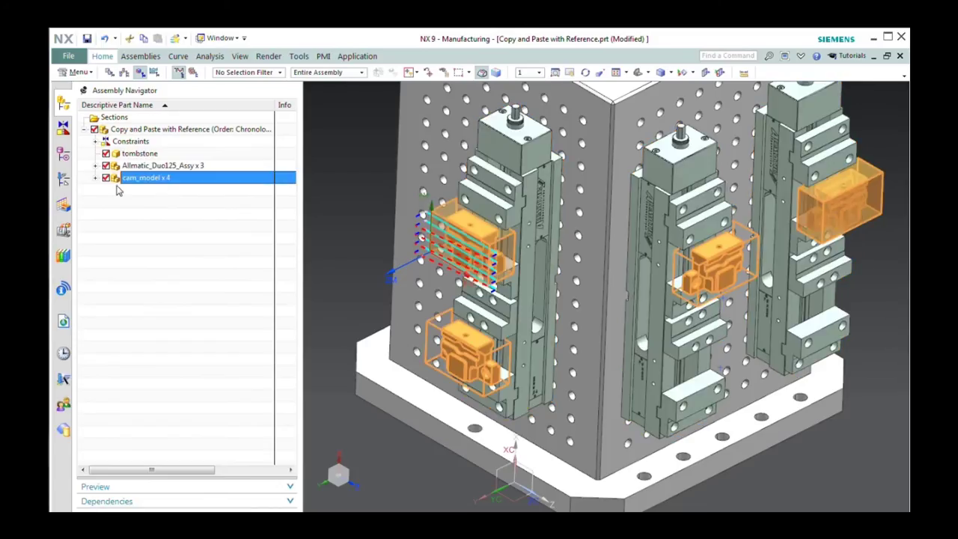
{"action": "middle_click_drag", "start_coordinate": [331, 252], "coordinate": [404, 274]}
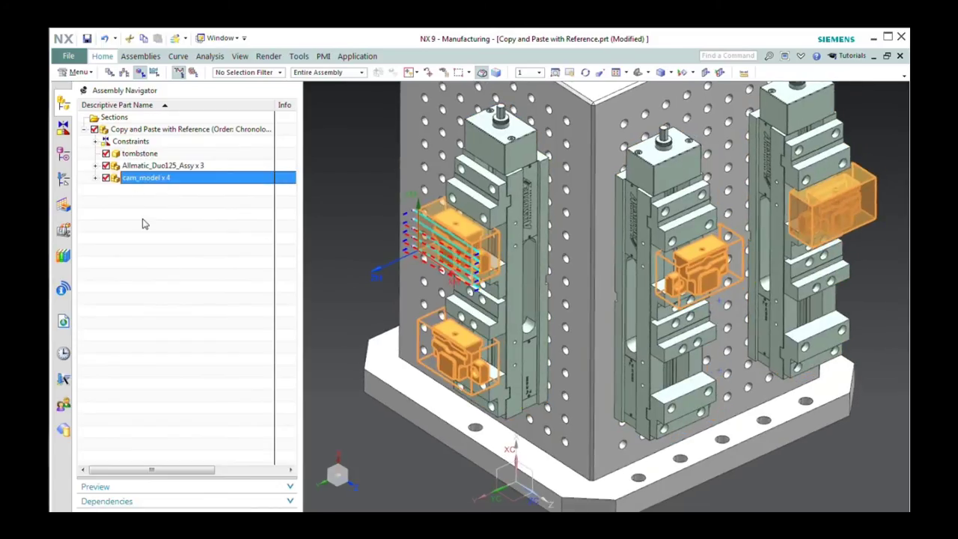
{"action": "left_click", "coordinate": [95, 177]}
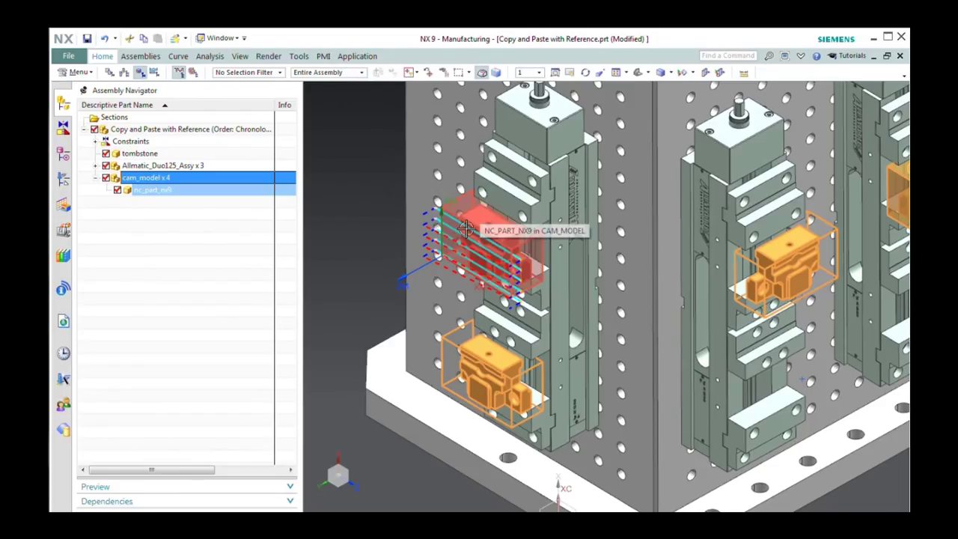
{"action": "left_click", "coordinate": [464, 229]}
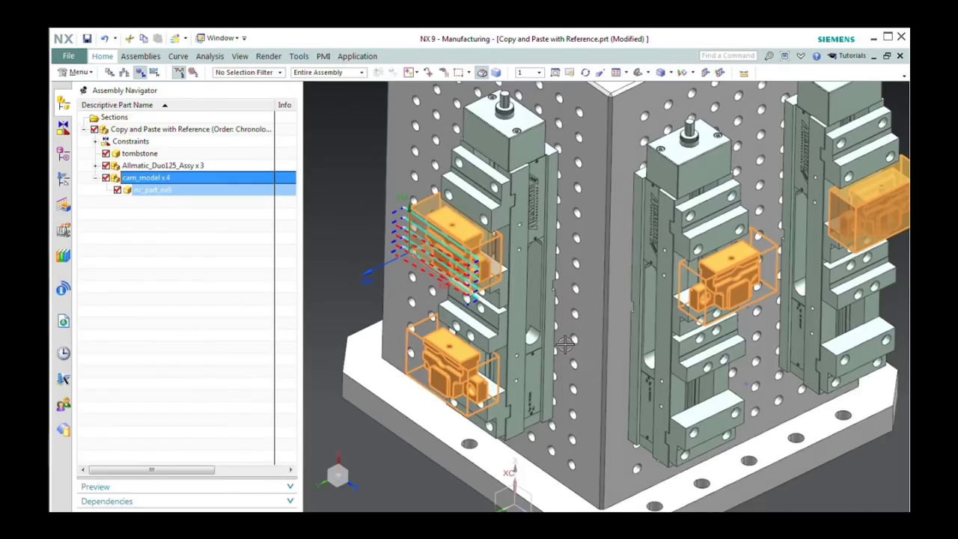
{"action": "middle_click_drag", "start_coordinate": [489, 324], "coordinate": [340, 273]}
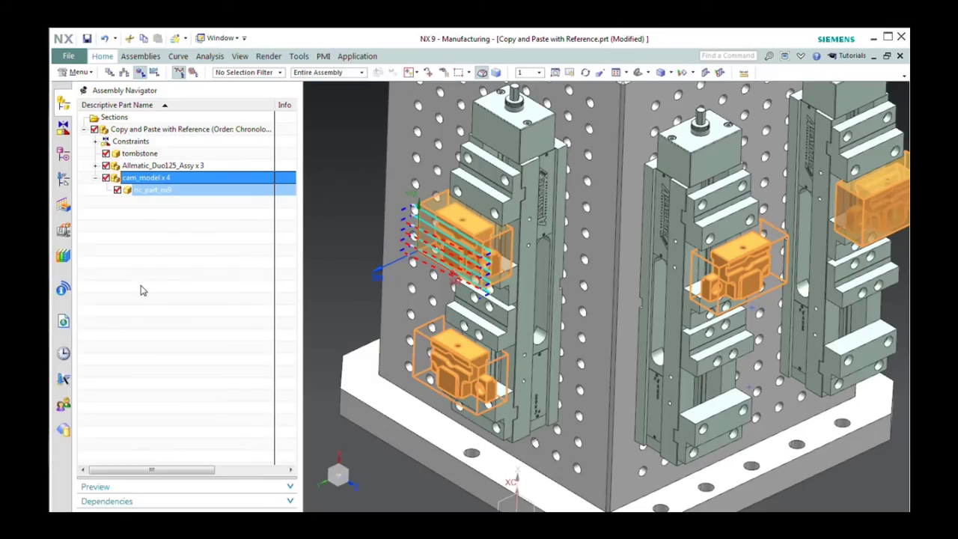
Back in the geometry view, highlight the parts covered by WORKPIECE_1, WORKPIECE_2 and WORKPIECE_3
{"action": "left_click", "coordinate": [62, 181]}
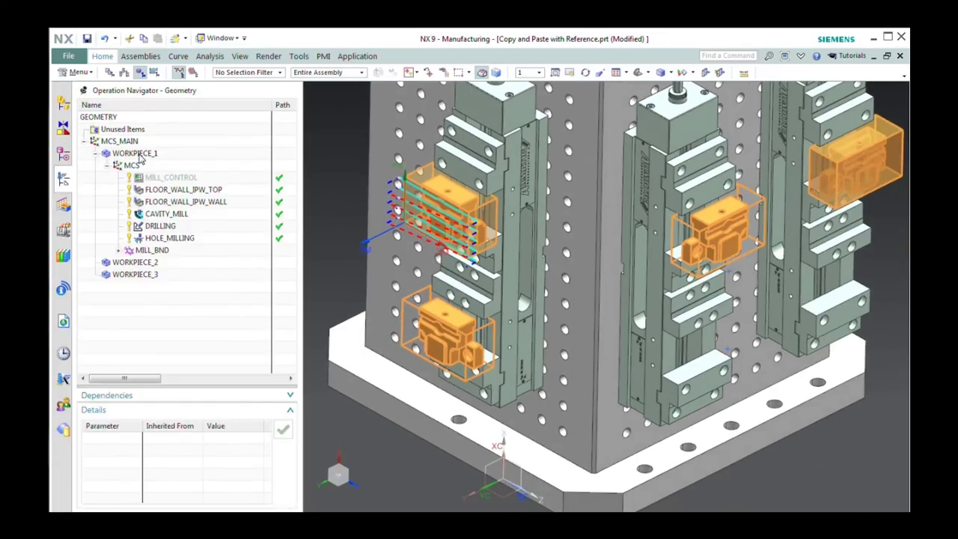
{"action": "left_click", "coordinate": [140, 155]}
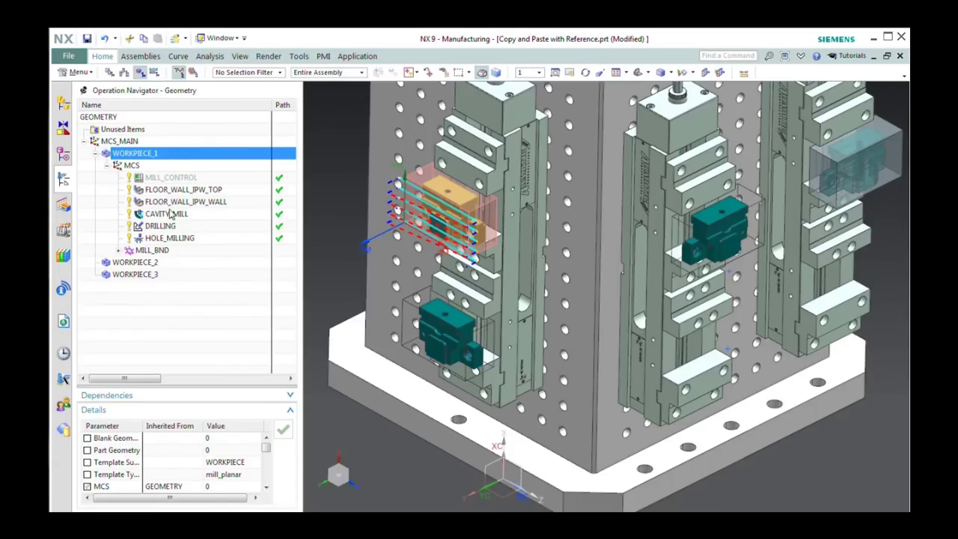
{"action": "left_click", "coordinate": [142, 262]}
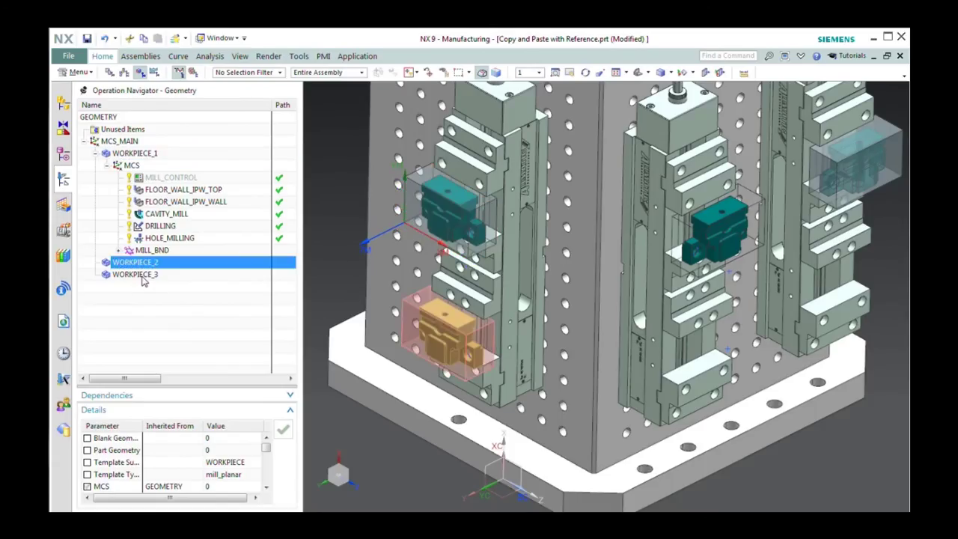
{"action": "left_click", "coordinate": [135, 274]}
{"action": "middle_click_drag", "start_coordinate": [740, 187], "coordinate": [780, 181]}
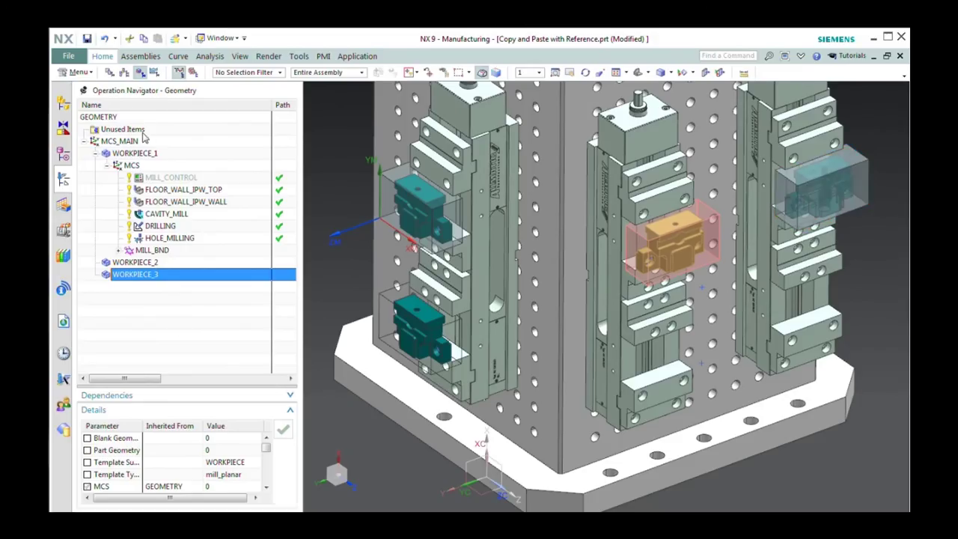
{"action": "left_click", "coordinate": [103, 57]}
Create a mill_planar WORKPIECE geometry group under MCS_MAIN named workpiece_4
{"action": "left_click", "coordinate": [99, 86]}
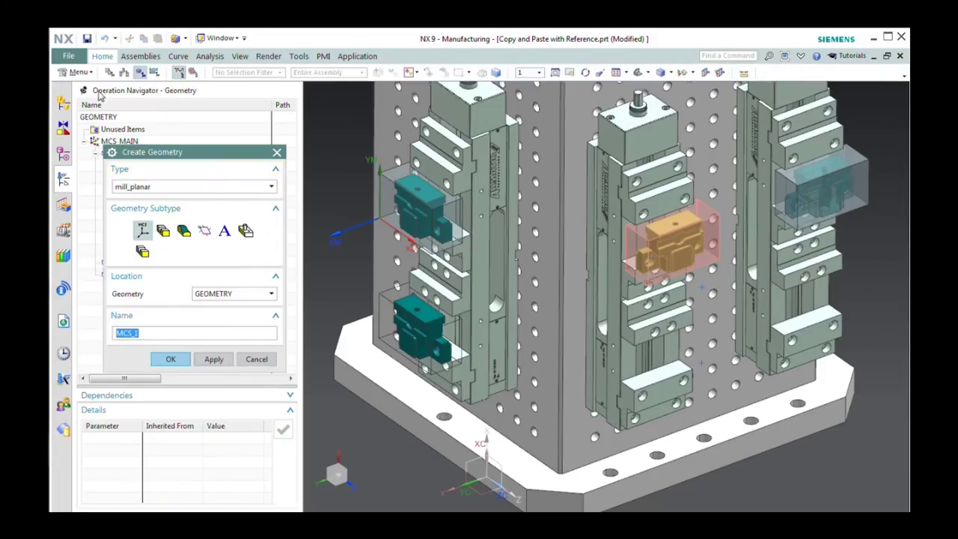
{"action": "left_click", "coordinate": [218, 296]}
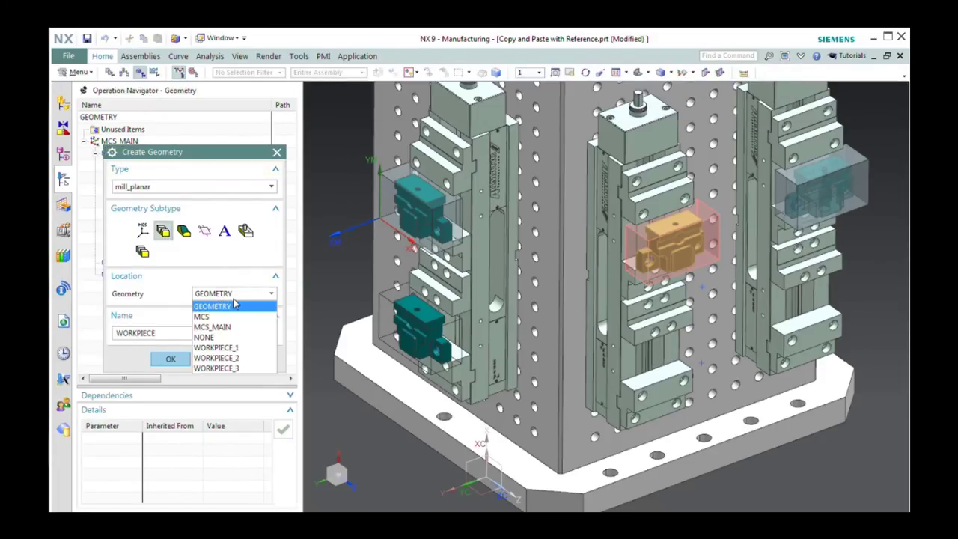
{"action": "left_click", "coordinate": [222, 327]}
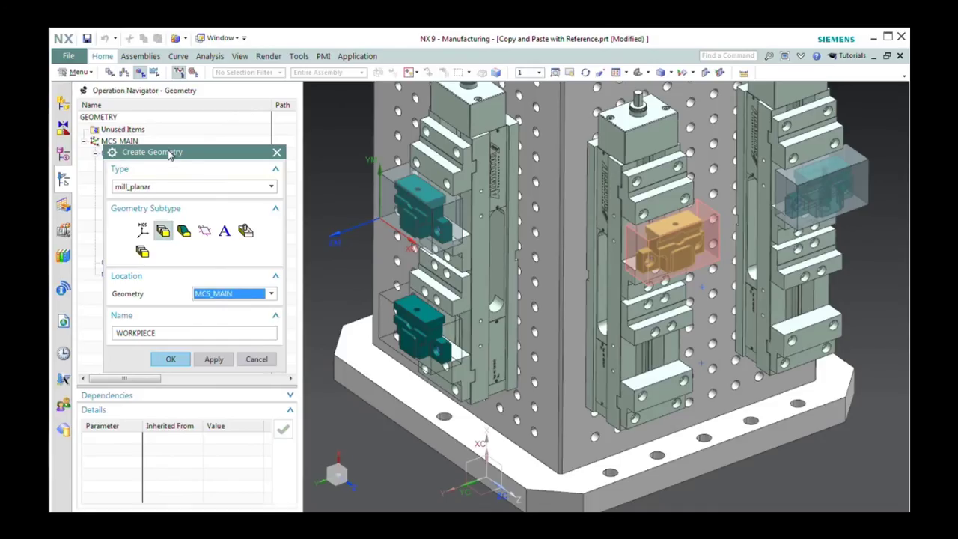
{"action": "left_click_drag", "start_coordinate": [169, 153], "coordinate": [234, 158]}
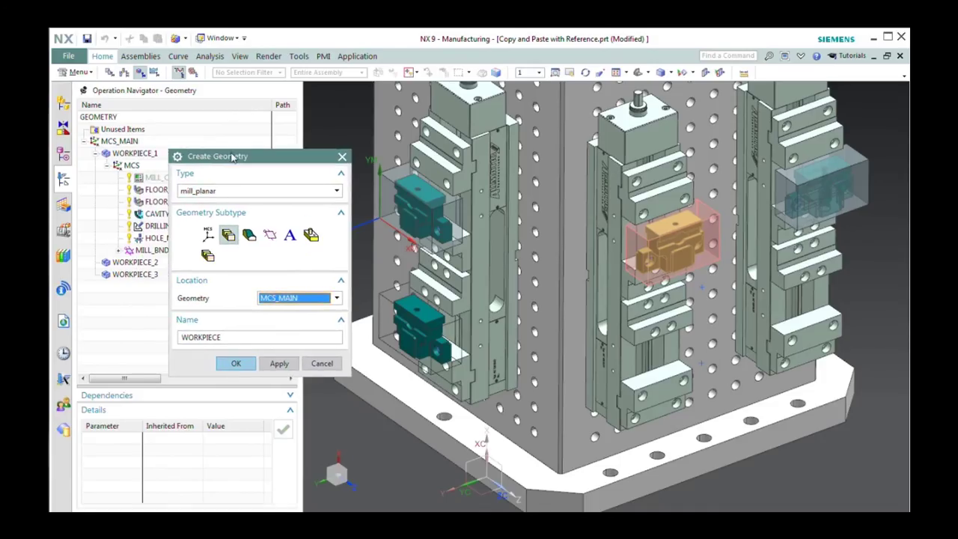
{"action": "left_click", "coordinate": [240, 338]}
{"action": "double_click", "coordinate": [241, 338]}
{"action": "key", "text": "BackSpace"}
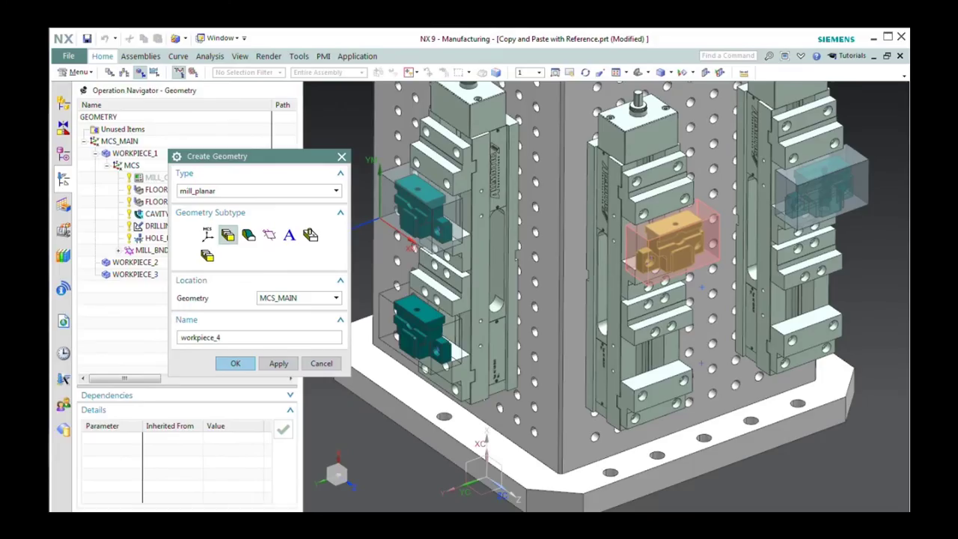
{"action": "left_click", "coordinate": [238, 364]}
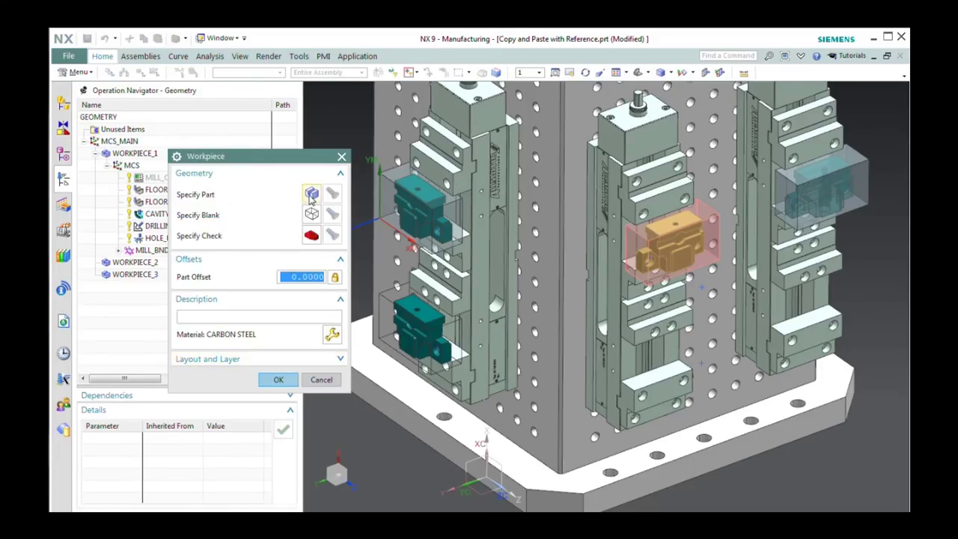
Set the right-hand cam model body as its part and the surrounding stock box as blank
{"action": "left_click", "coordinate": [312, 194]}
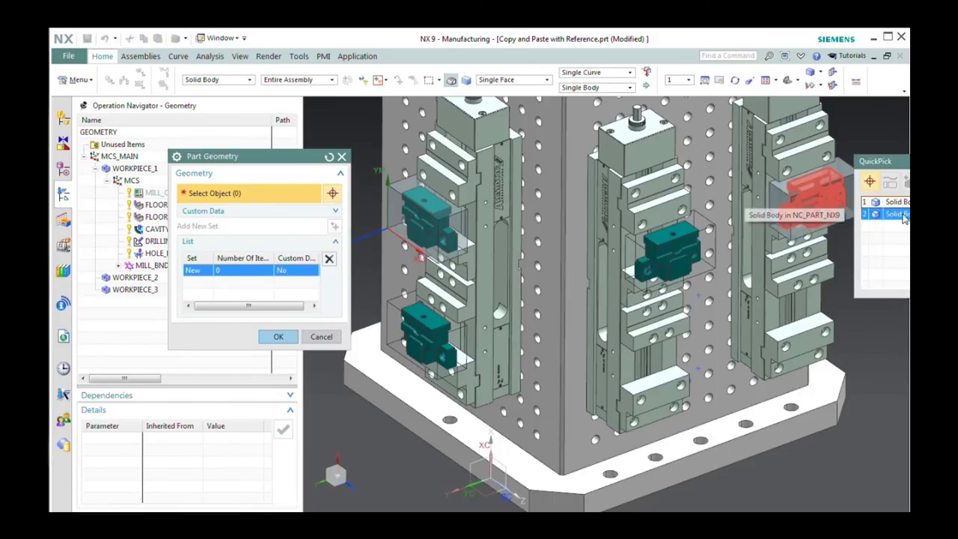
{"action": "left_click", "coordinate": [853, 193]}
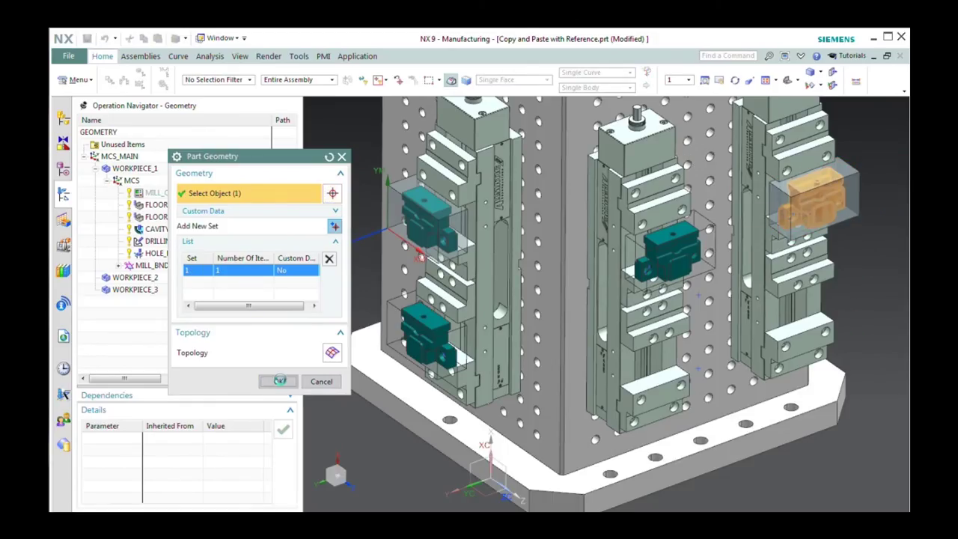
{"action": "left_click", "coordinate": [278, 381]}
{"action": "left_click", "coordinate": [312, 215]}
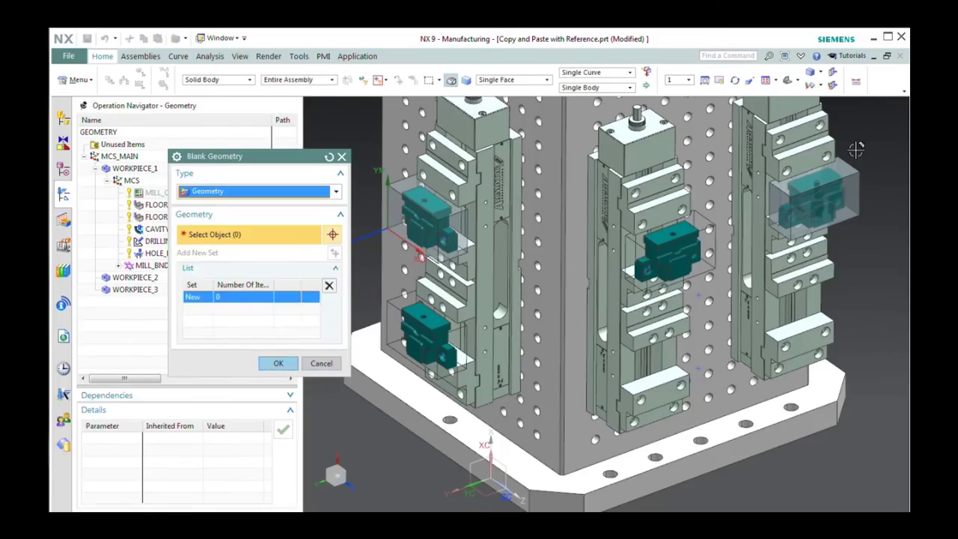
{"action": "left_click", "coordinate": [864, 197]}
{"action": "left_click", "coordinate": [275, 407]}
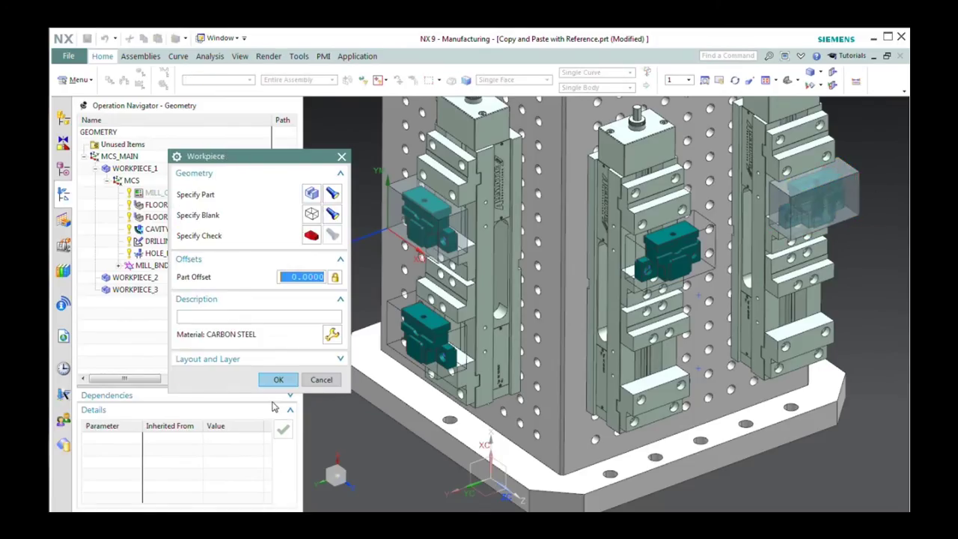
{"action": "left_click", "coordinate": [274, 380]}
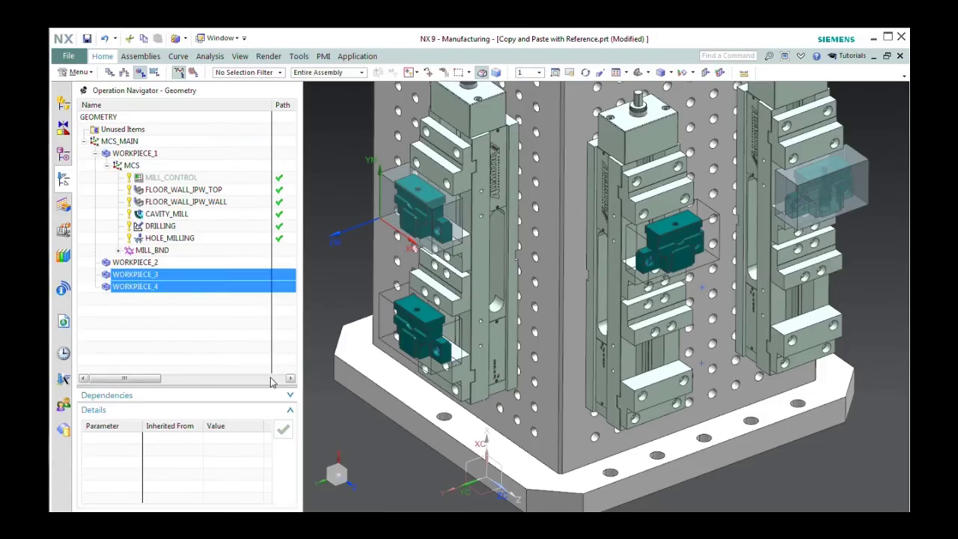
Copy WORKPIECE_1's MCS group with its operations and paste it inside WORKPIECE_2 with reference
{"action": "left_click", "coordinate": [191, 322]}
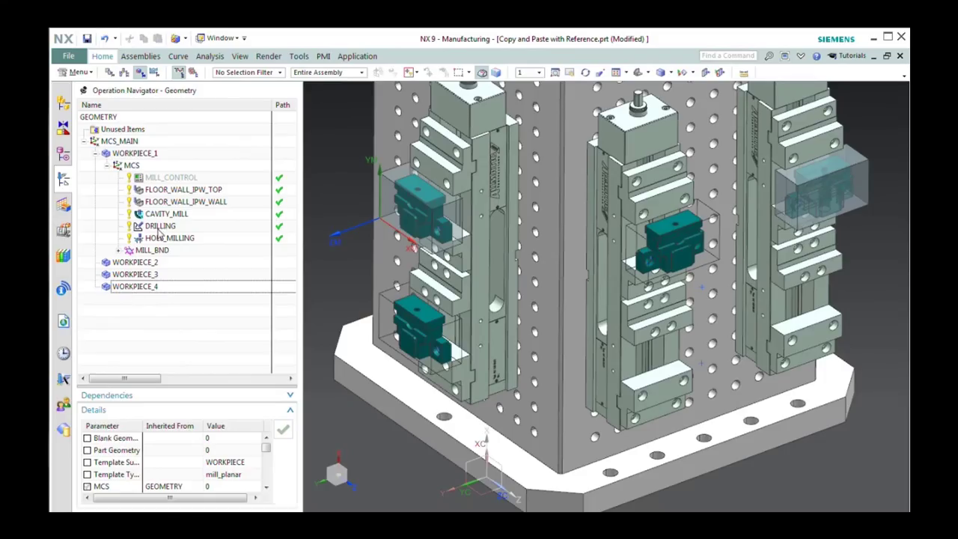
{"action": "left_click", "coordinate": [131, 166]}
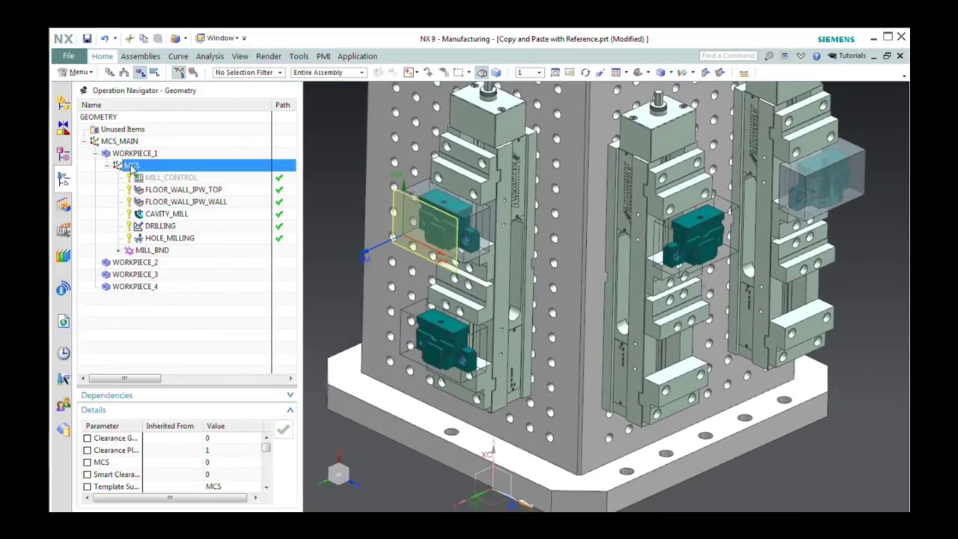
{"action": "right_click", "coordinate": [131, 168]}
{"action": "left_click", "coordinate": [145, 196]}
{"action": "left_click", "coordinate": [138, 263]}
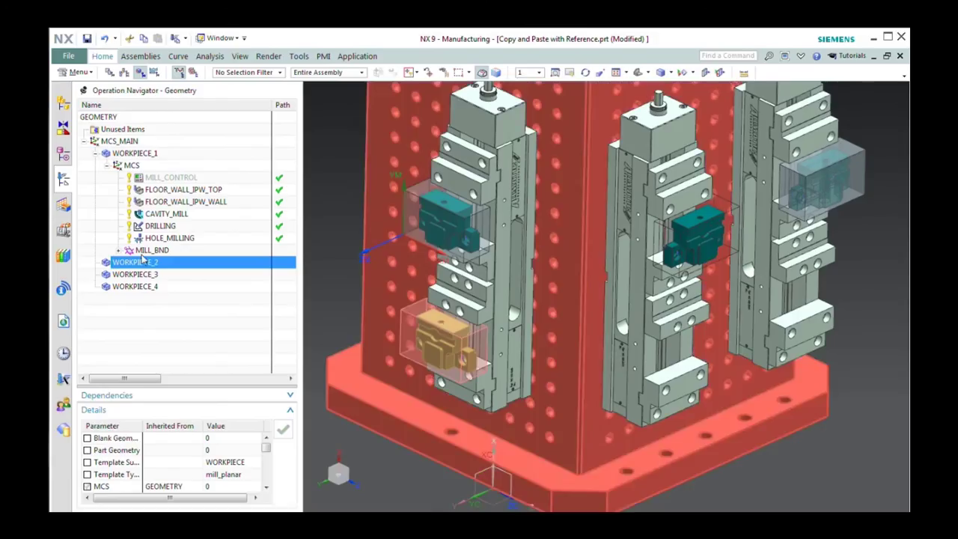
{"action": "right_click", "coordinate": [147, 266]}
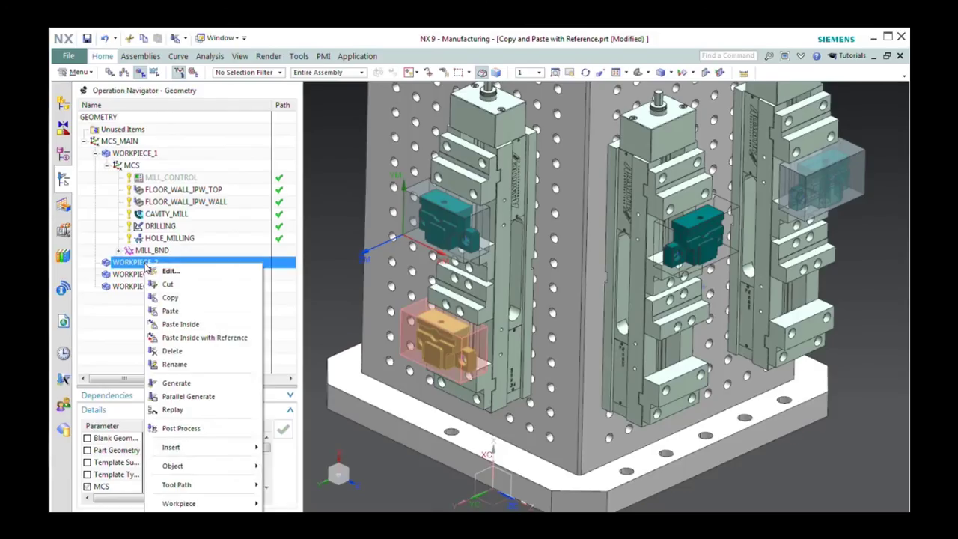
{"action": "left_click", "coordinate": [188, 339]}
Paste the same MCS setup inside WORKPIECE_3 and WORKPIECE_4 with reference
{"action": "left_click", "coordinate": [131, 287]}
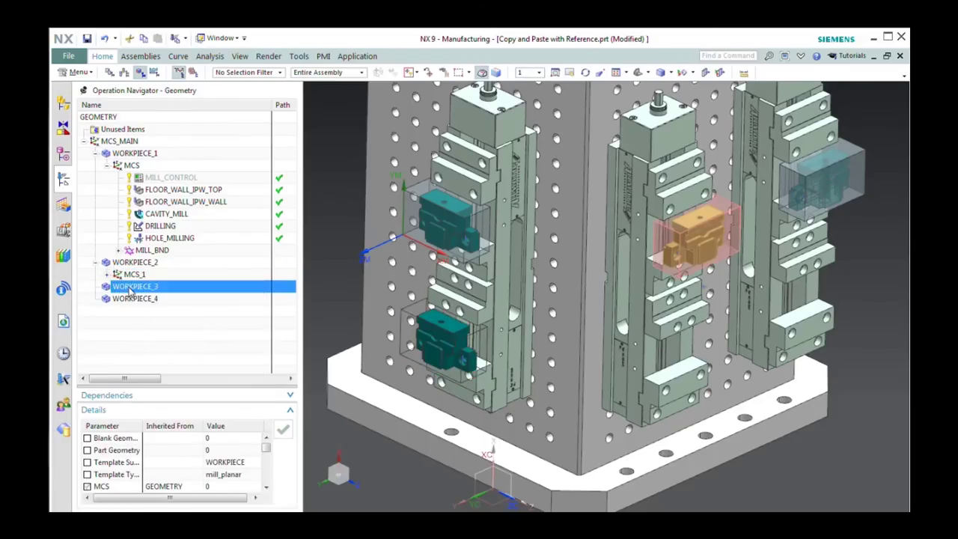
{"action": "right_click", "coordinate": [131, 292]}
{"action": "left_click", "coordinate": [178, 358]}
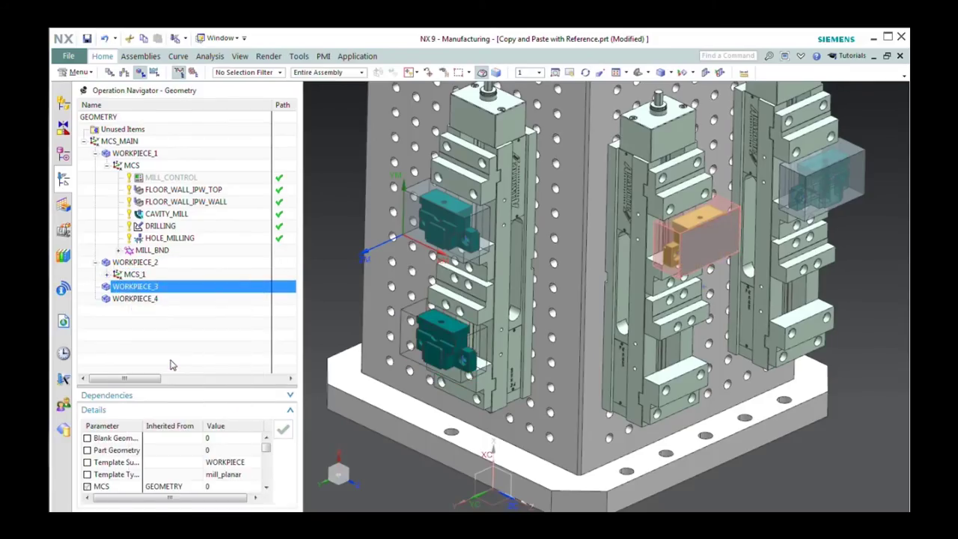
{"action": "left_click", "coordinate": [127, 313]}
{"action": "right_click", "coordinate": [126, 314]}
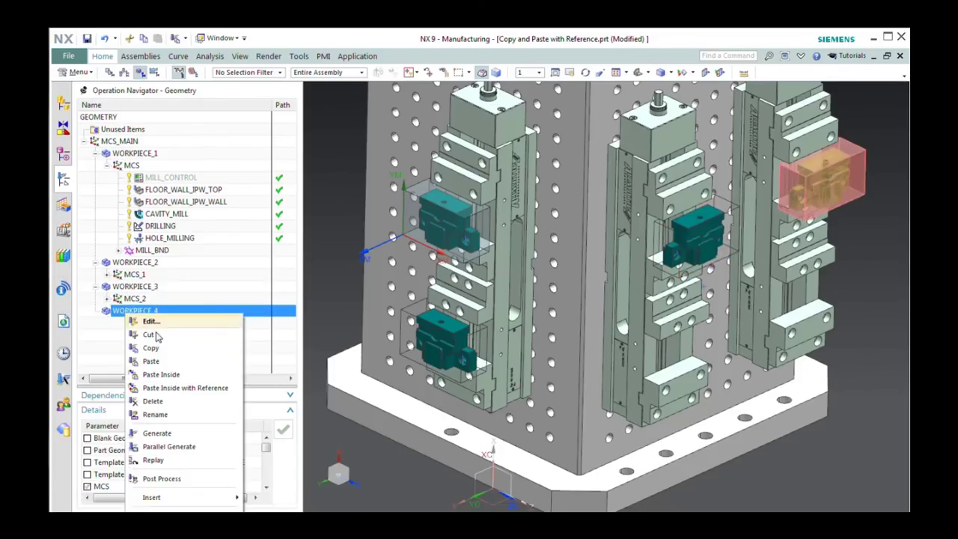
{"action": "left_click", "coordinate": [180, 388]}
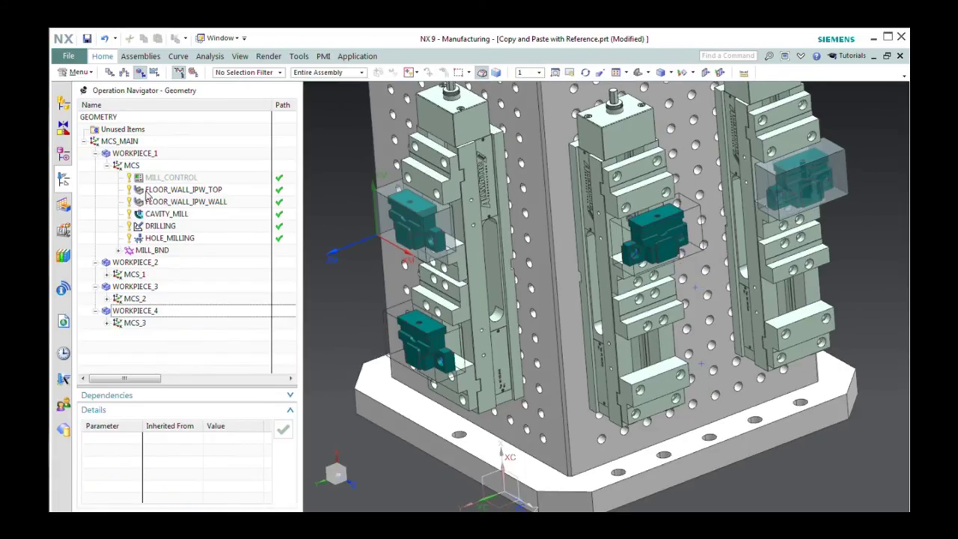
Inspect MCS_MAIN's parameters and options without changing anything
{"action": "left_click", "coordinate": [124, 141]}
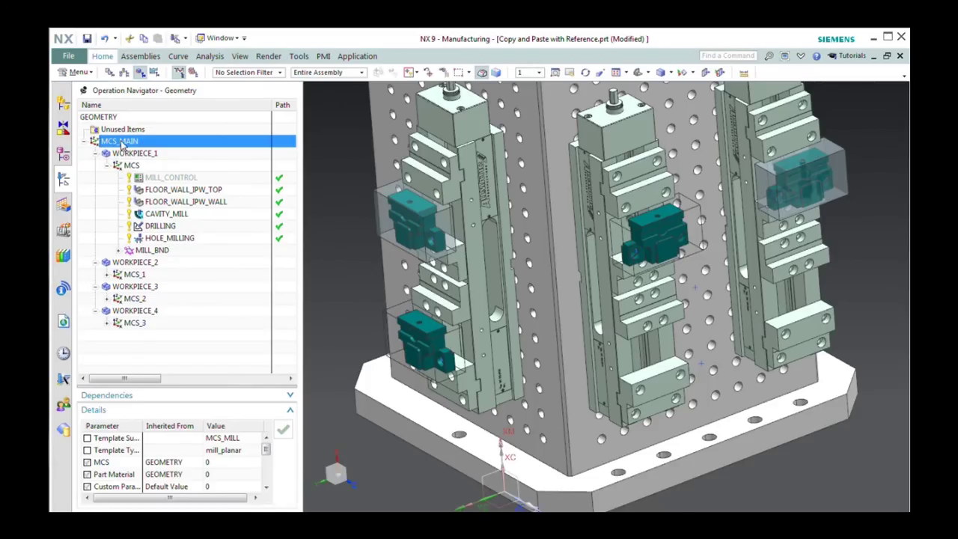
{"action": "right_click", "coordinate": [122, 144]}
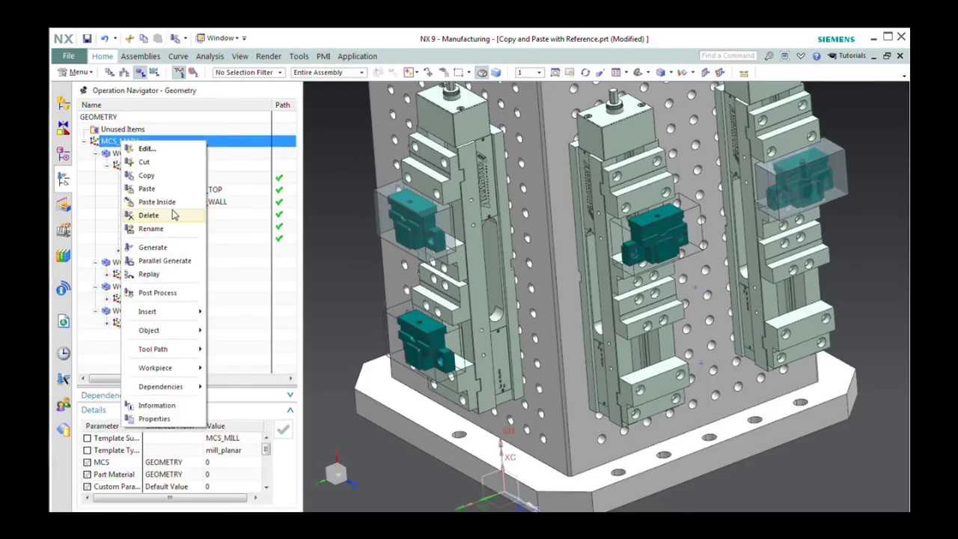
{"action": "left_click", "coordinate": [262, 340]}
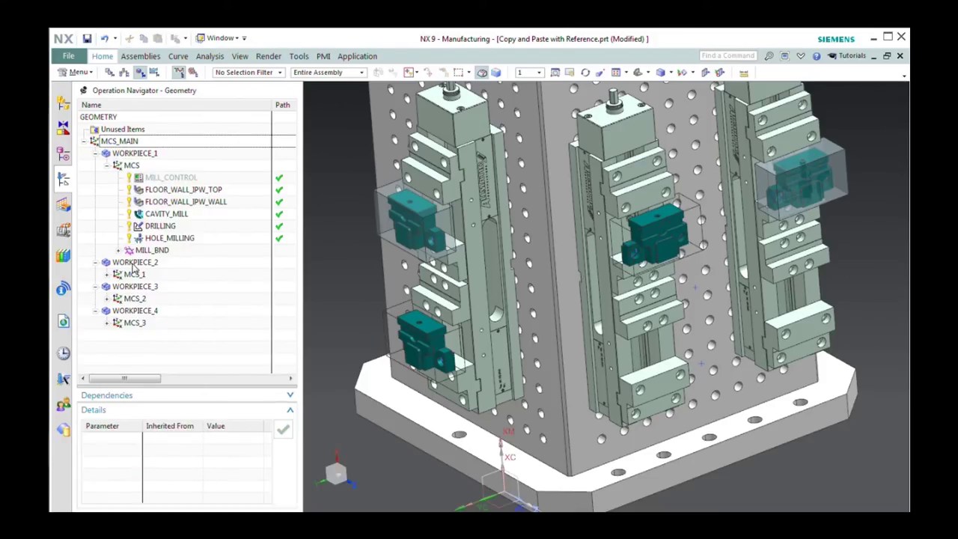
Expand MCS_1 and preview the FLOOR_WALL_IPW_TOP_1 and FLOOR_WALL_IPW_WALL_1 tool paths
{"action": "left_click", "coordinate": [106, 275]}
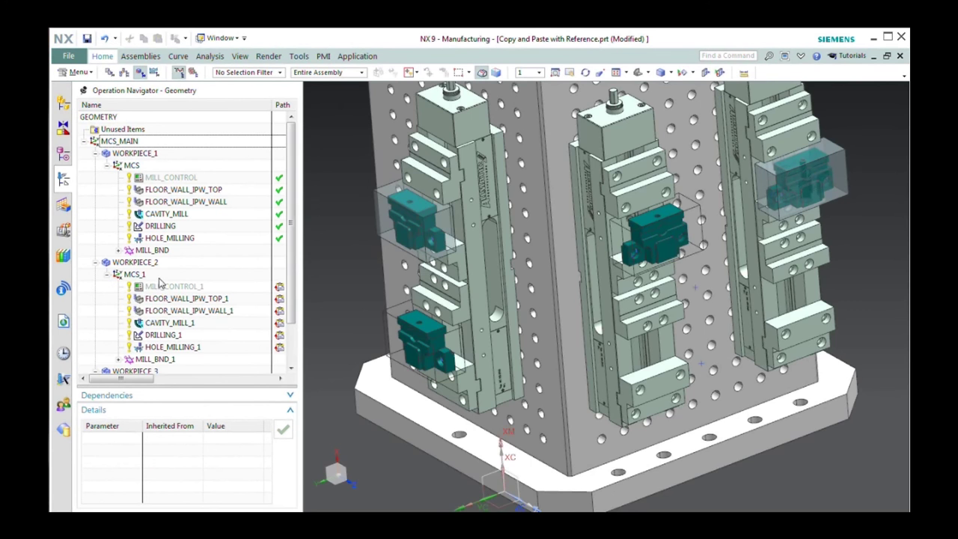
{"action": "left_click", "coordinate": [166, 298]}
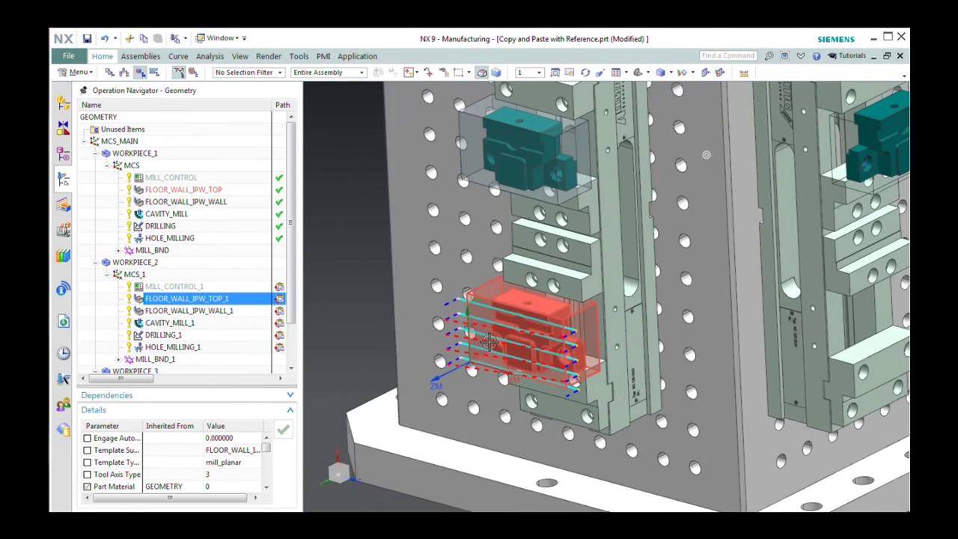
{"action": "left_click", "coordinate": [182, 314]}
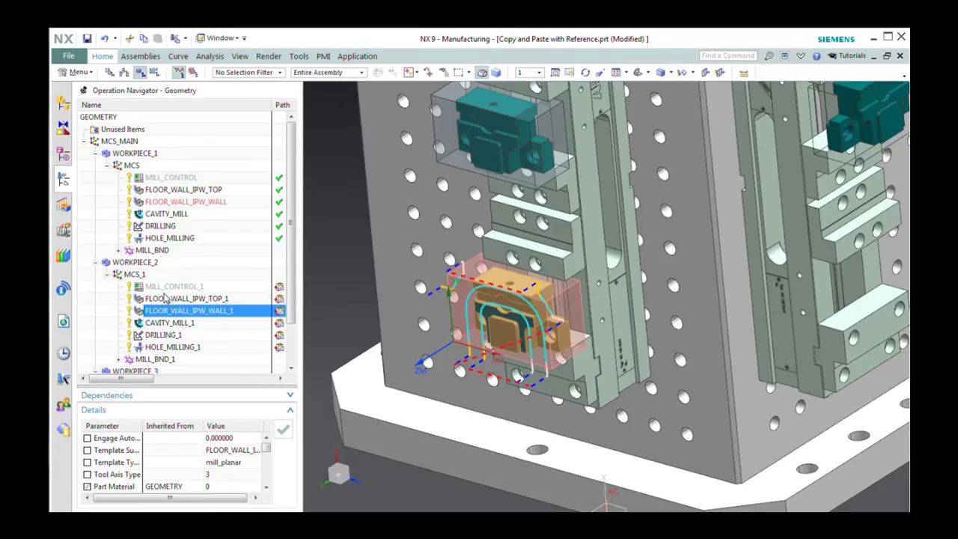
{"action": "left_click", "coordinate": [169, 301]}
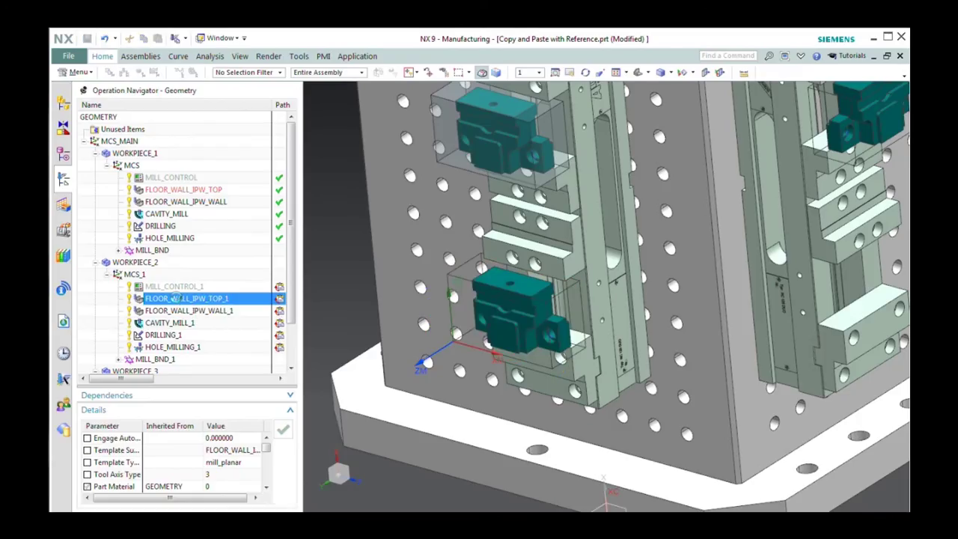
Set FLOOR_WALL_IPW_TOP_1's stepover to 35 percent of flat diameter and overwrite its tool path
{"action": "key", "text": "ctrl+v"}
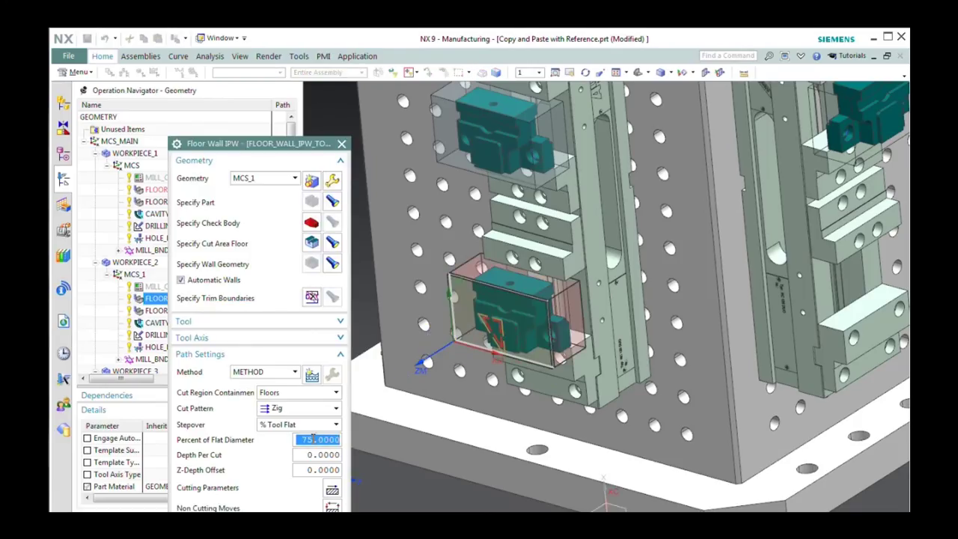
{"action": "left_click_drag", "start_coordinate": [312, 440], "coordinate": [276, 442]}
{"action": "type", "text": "3"}
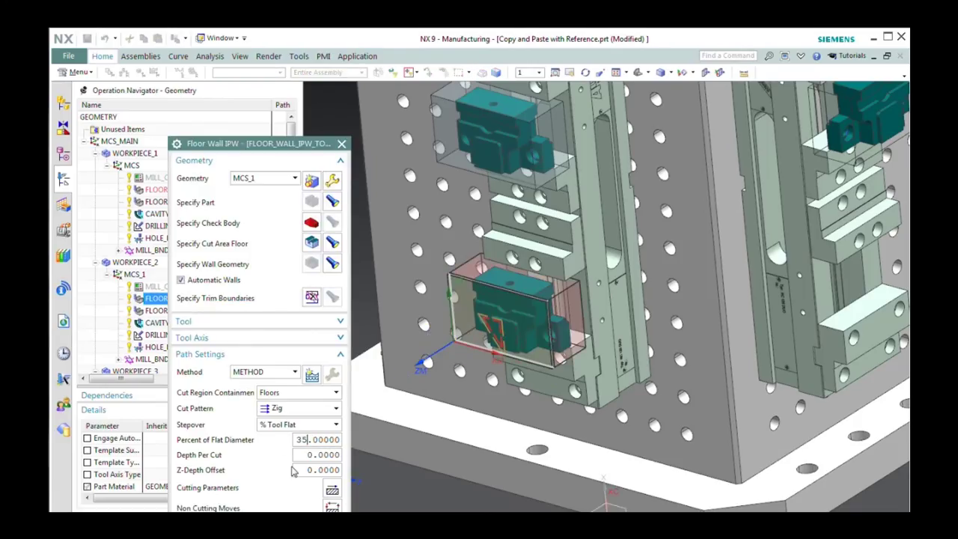
{"action": "type", "text": "5"}
{"action": "key", "text": "Return"}
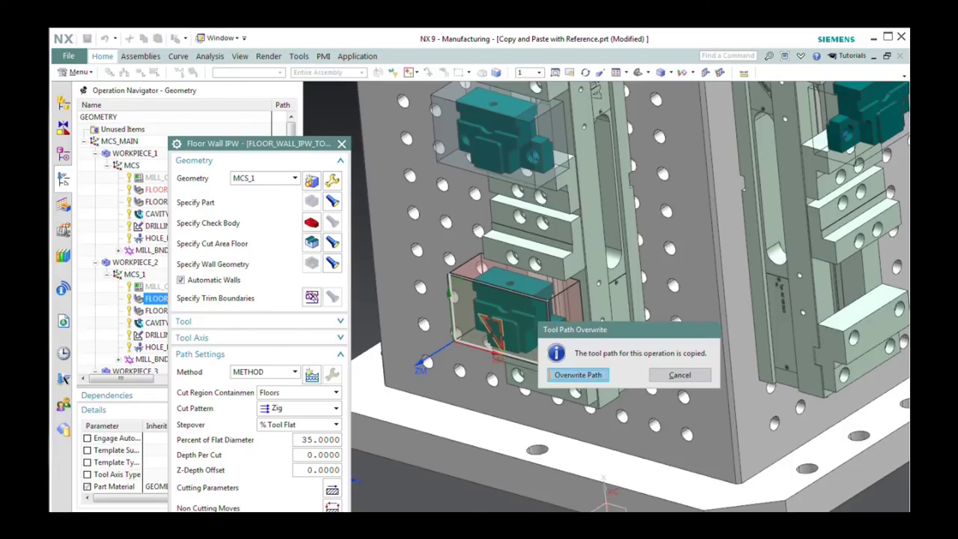
{"action": "left_click", "coordinate": [582, 377]}
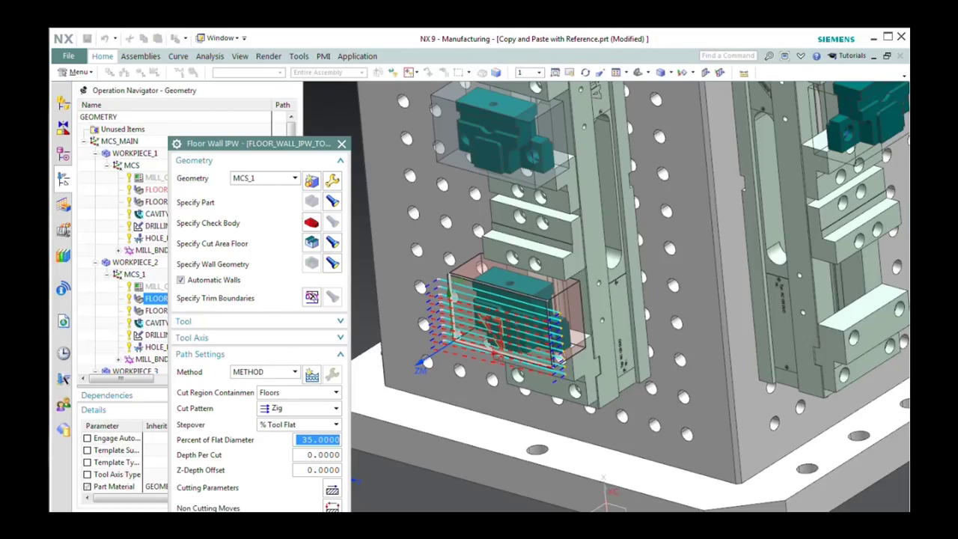
{"action": "key", "text": "Return"}
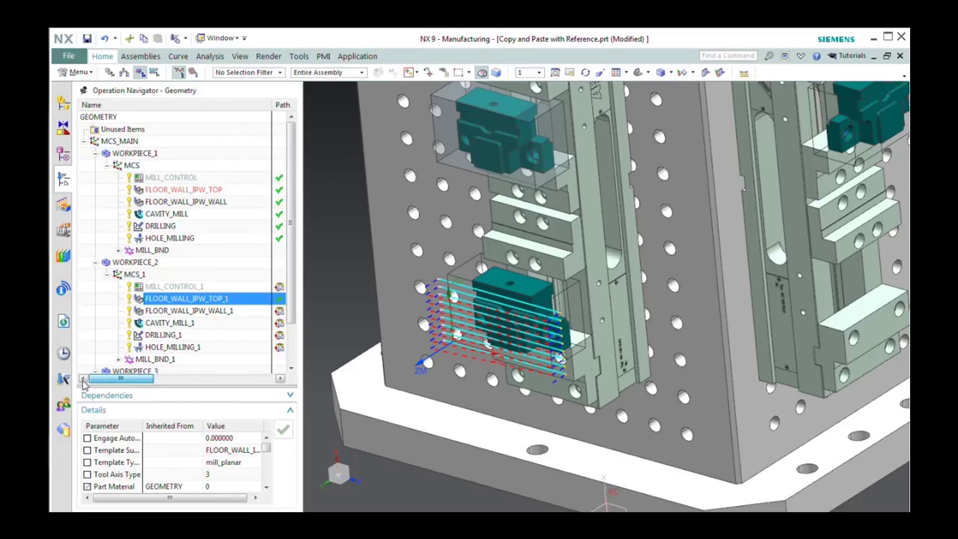
Widen the Operation Navigator to reveal the Tool and Geometry columns, then select FLOOR_WALL_IPW_WALL_1
{"action": "left_click_drag", "start_coordinate": [302, 337], "coordinate": [419, 337]}
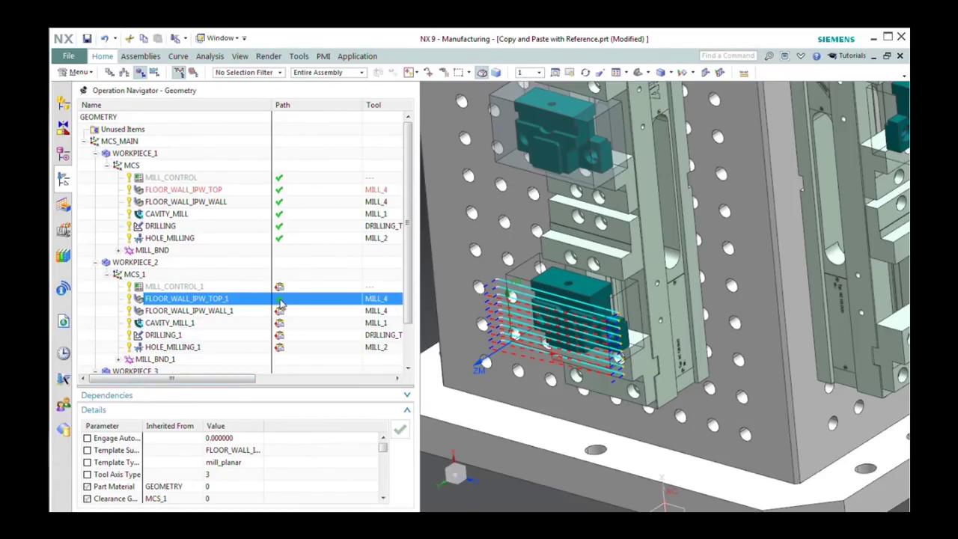
{"action": "left_click_drag", "start_coordinate": [239, 380], "coordinate": [356, 382]}
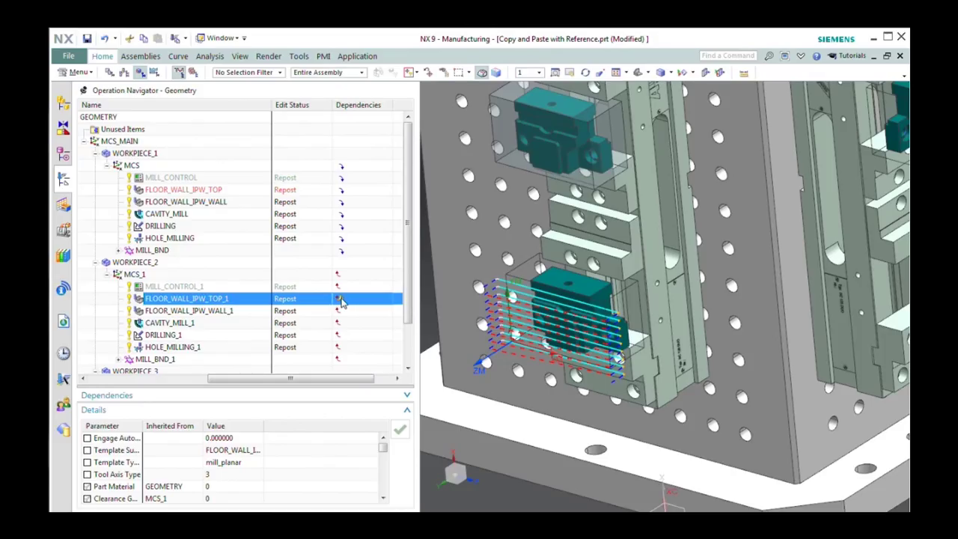
{"action": "left_click_drag", "start_coordinate": [345, 378], "coordinate": [230, 378]}
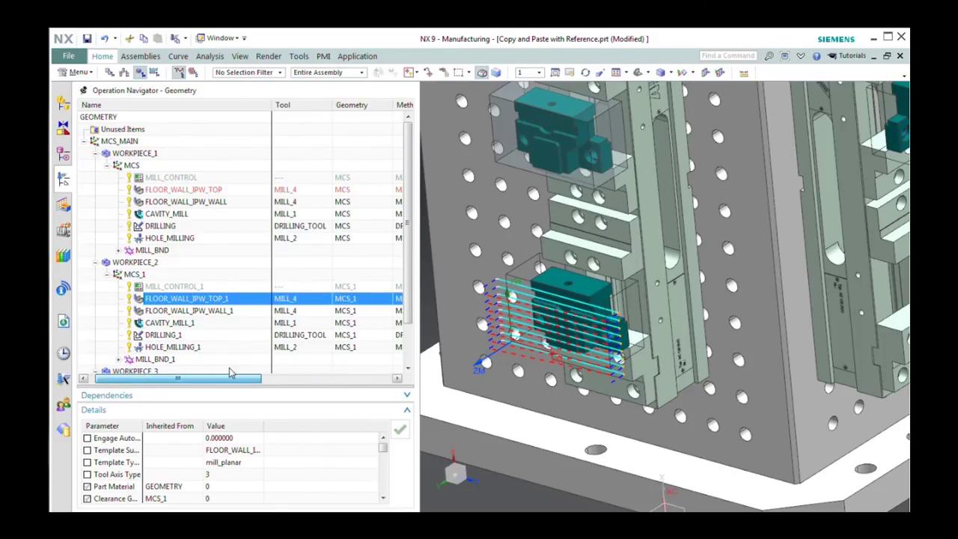
{"action": "left_click", "coordinate": [219, 313]}
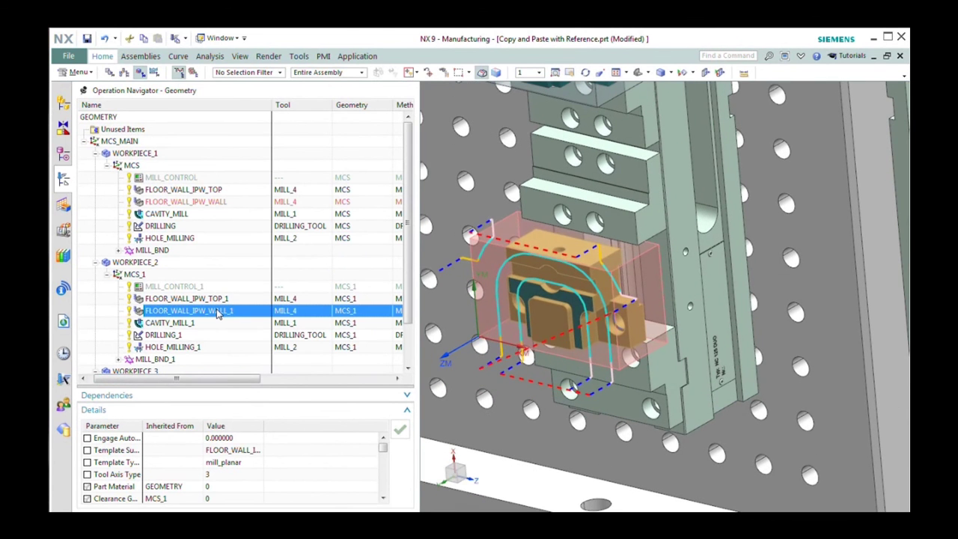
Replace FLOOR_WALL_IPW_WALL_1's automatic walls with the teal block face and overwrite its regenerated path
{"action": "double_click", "coordinate": [217, 312]}
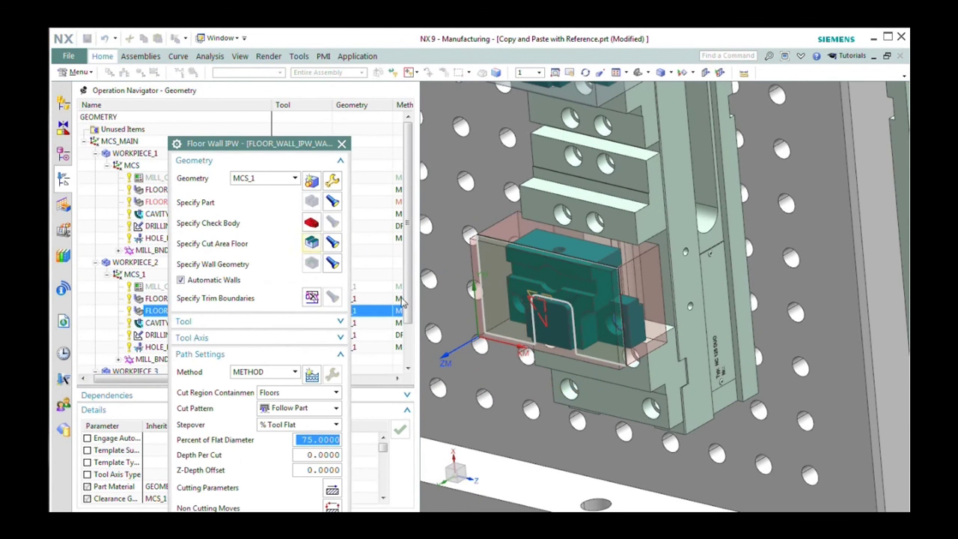
{"action": "middle_click_drag", "start_coordinate": [527, 303], "coordinate": [559, 334]}
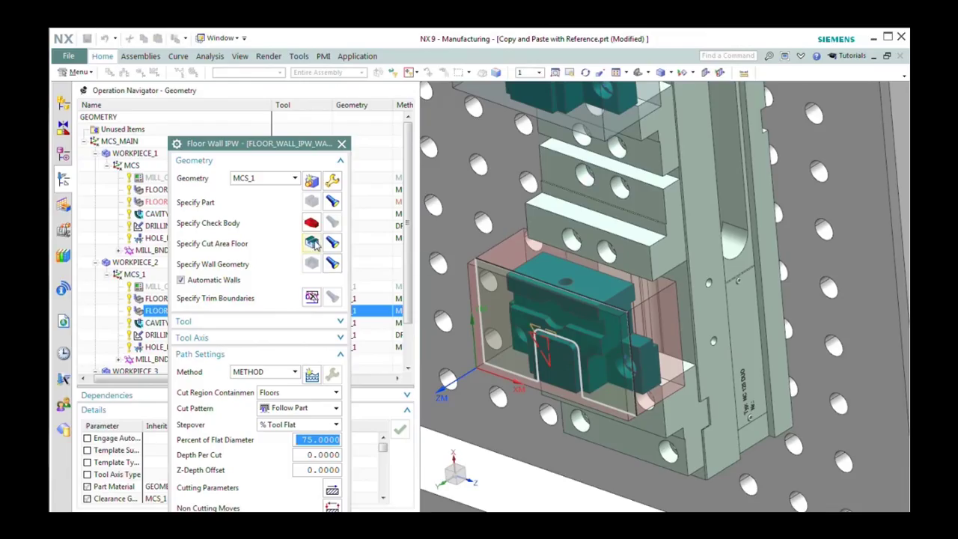
{"action": "left_click", "coordinate": [215, 280]}
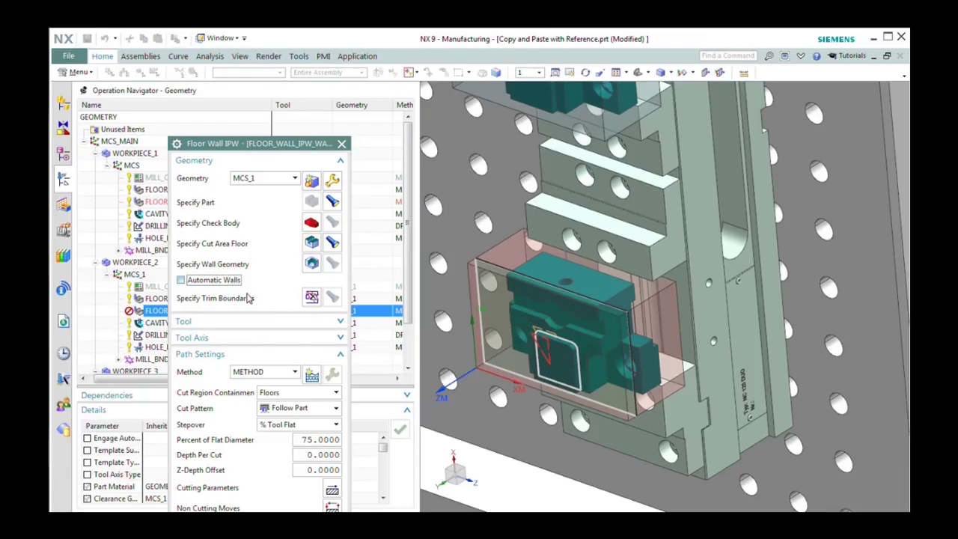
{"action": "left_click", "coordinate": [311, 263]}
{"action": "scroll", "coordinate": [554, 333], "scroll_direction": "up", "scroll_amount": 3}
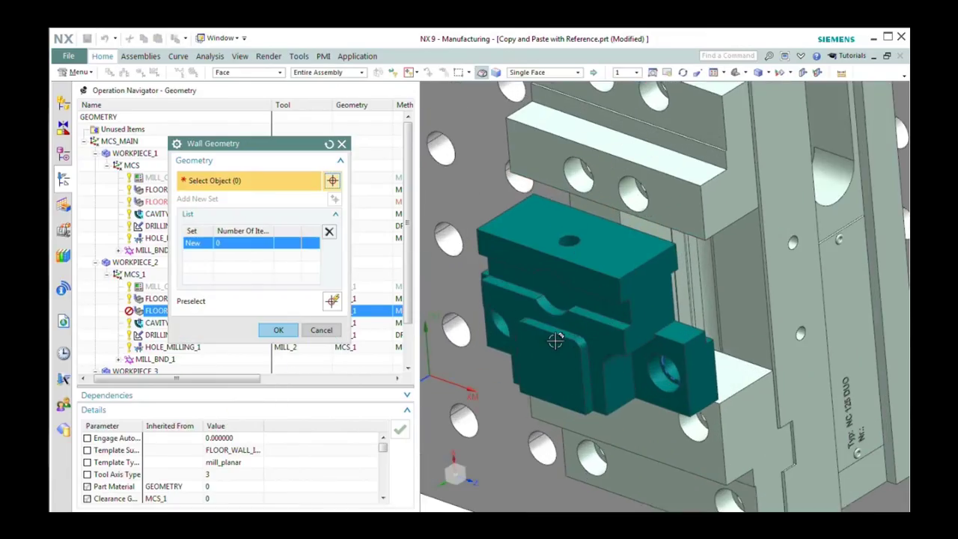
{"action": "left_click", "coordinate": [553, 327]}
{"action": "left_click", "coordinate": [276, 330]}
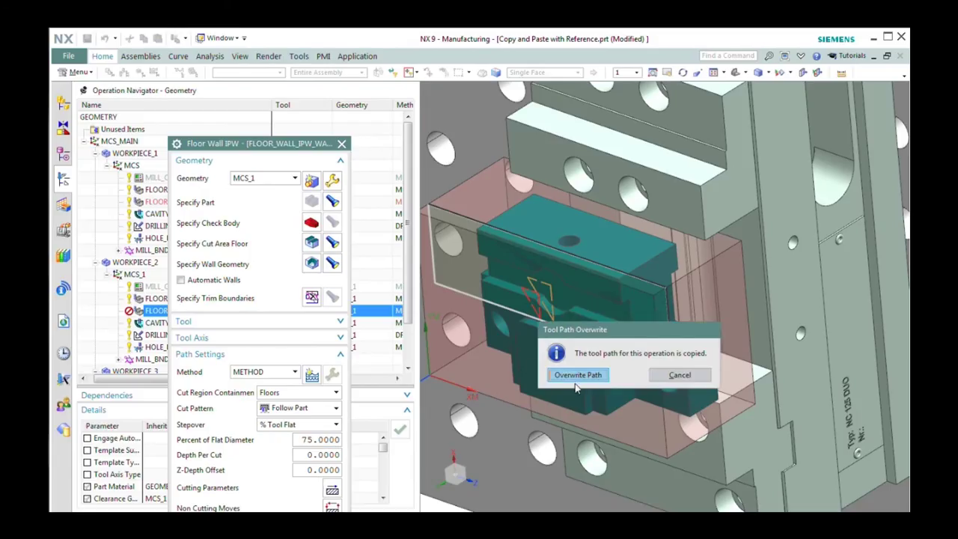
{"action": "left_click", "coordinate": [577, 376]}
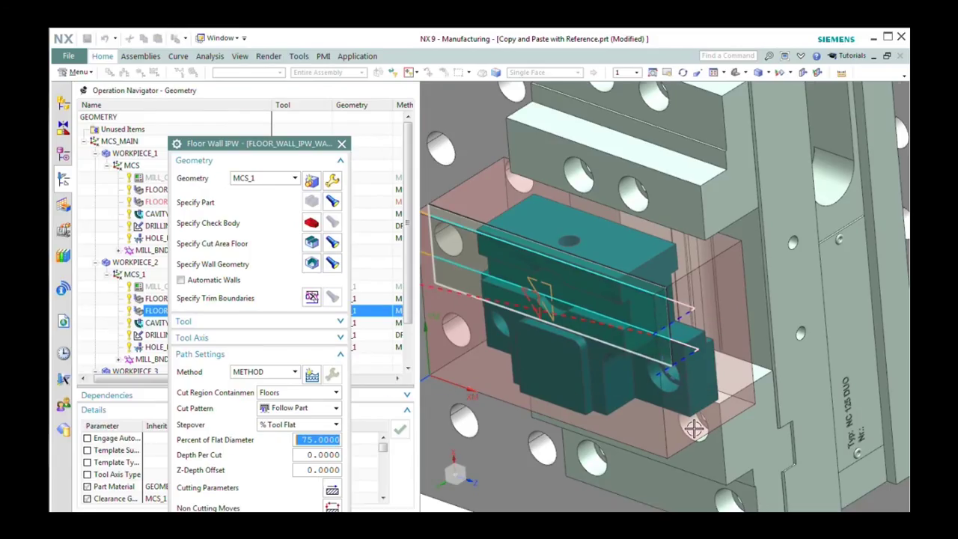
{"action": "middle_click_drag", "start_coordinate": [695, 428], "coordinate": [684, 304]}
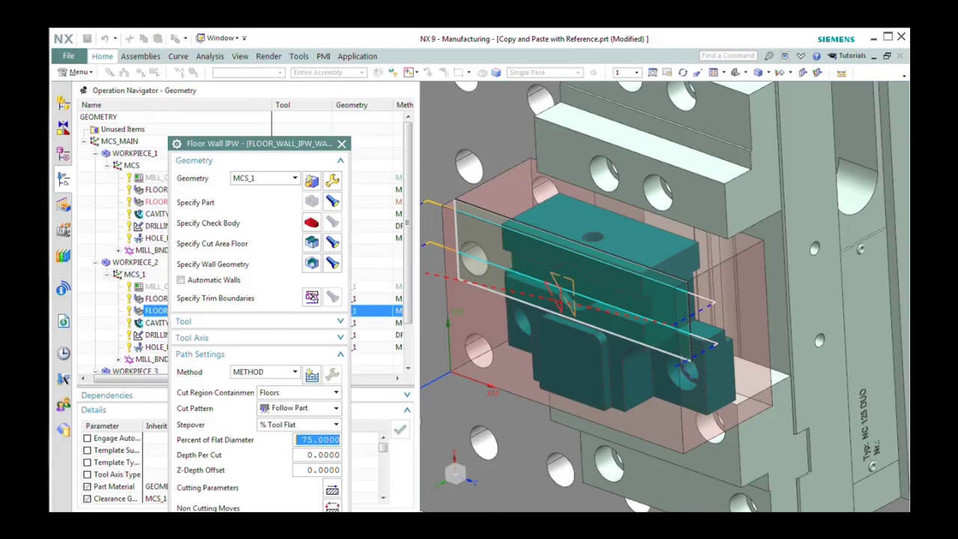
{"action": "key", "text": "Return"}
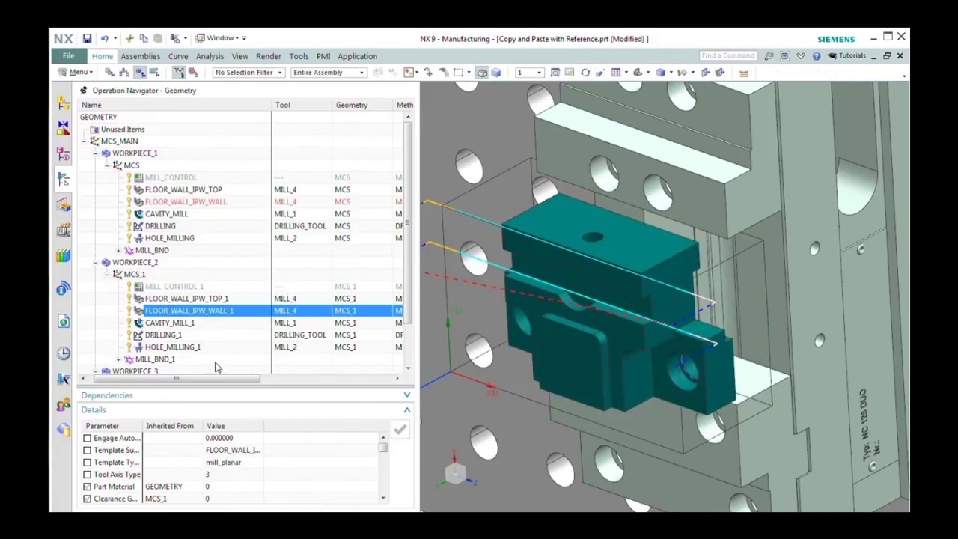
Scroll the navigator columns back to show the Path status of the copied operations
{"action": "left_click_drag", "start_coordinate": [210, 382], "coordinate": [207, 382]}
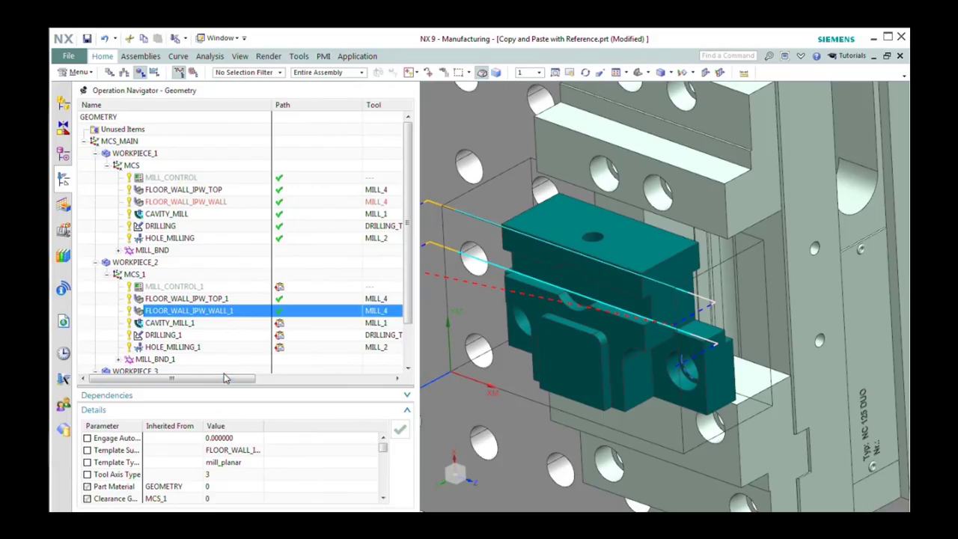
{"action": "left_click_drag", "start_coordinate": [224, 379], "coordinate": [157, 375]}
Restore FLOOR_WALL_IPW_TOP_1's dependency on its original operation through Dependencies > Restore
{"action": "right_click", "coordinate": [196, 315]}
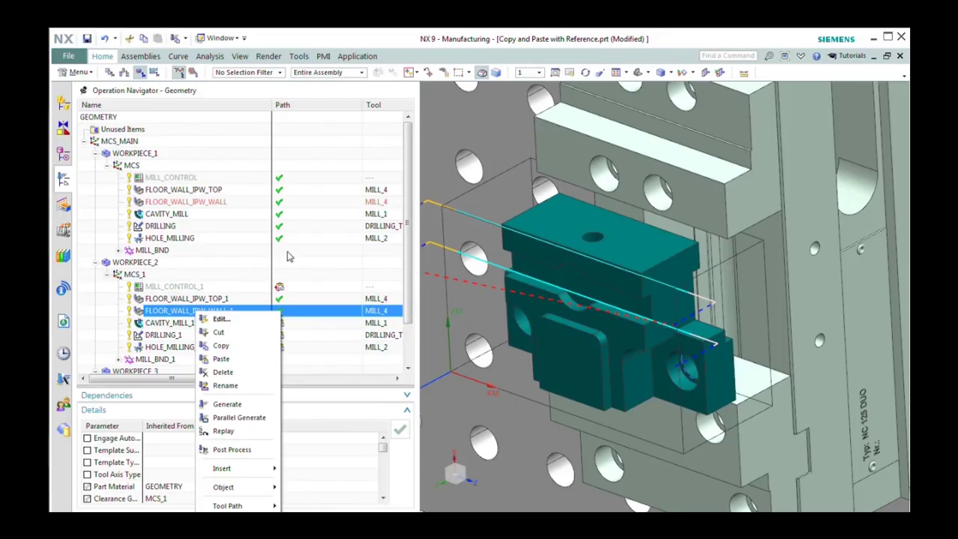
{"action": "left_click", "coordinate": [135, 262]}
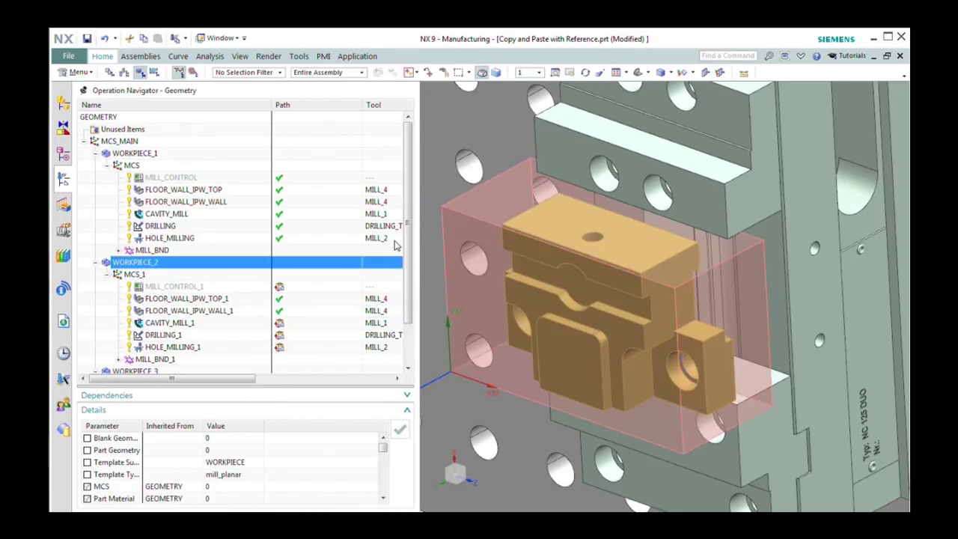
{"action": "scroll", "coordinate": [397, 243], "scroll_direction": "down", "scroll_amount": 2}
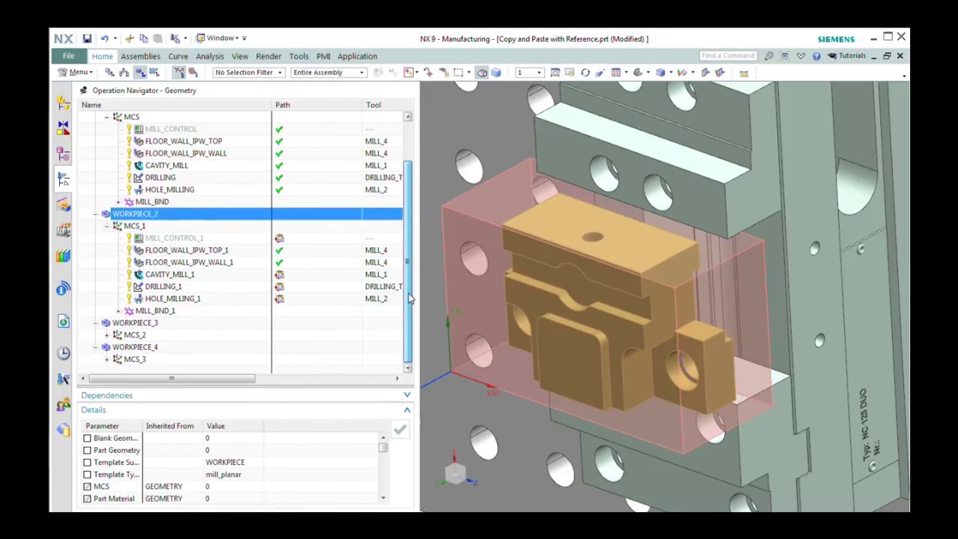
{"action": "left_click", "coordinate": [208, 251]}
{"action": "right_click", "coordinate": [208, 253]}
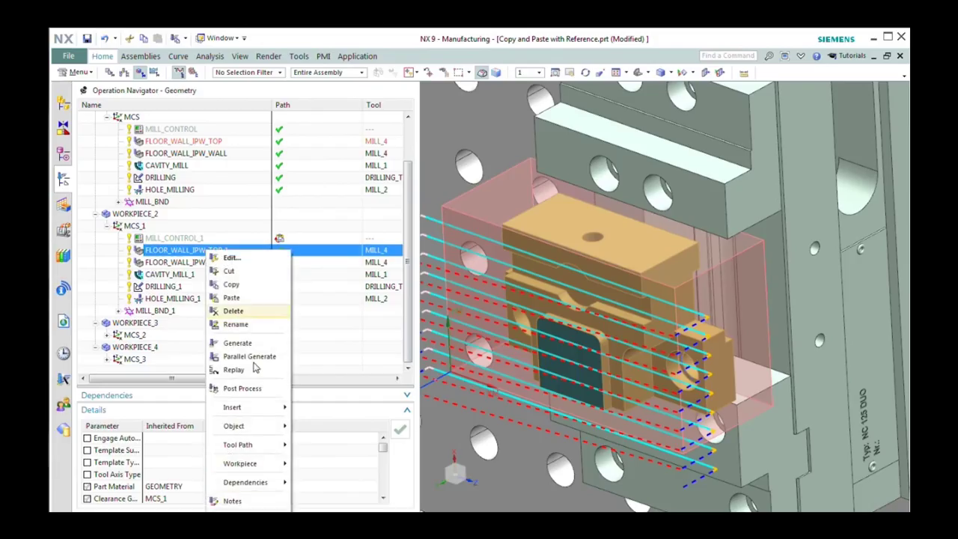
{"action": "mouse_move", "coordinate": [264, 485]}
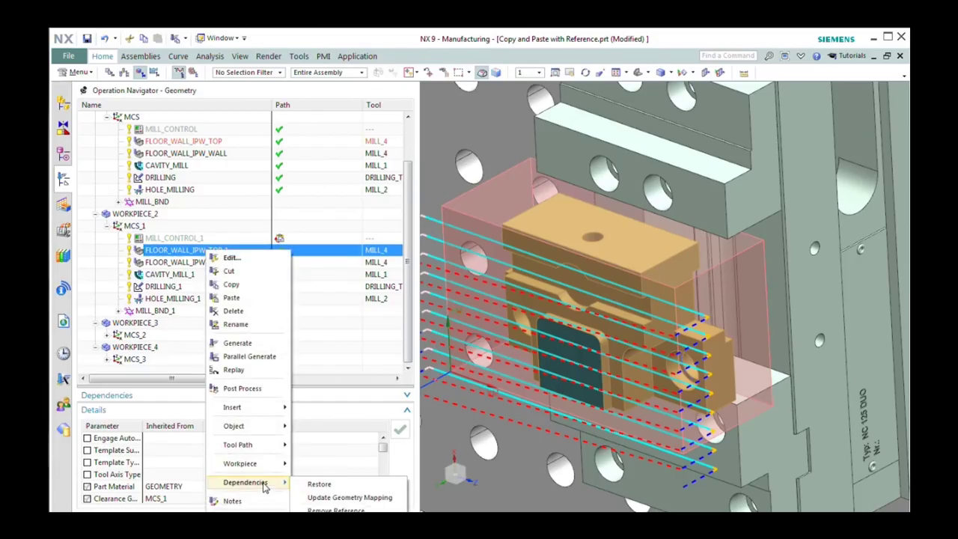
{"action": "left_click", "coordinate": [319, 485]}
{"action": "left_click", "coordinate": [506, 380]}
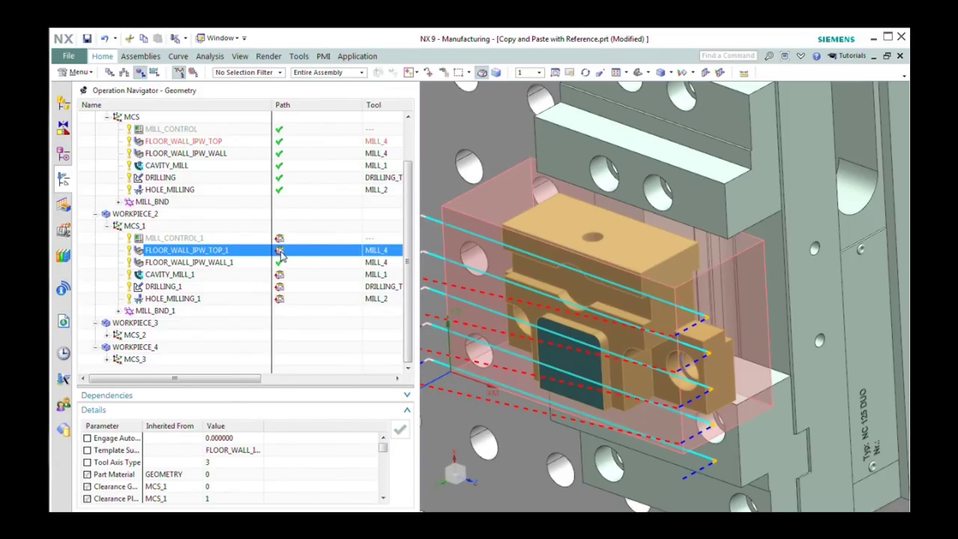
Restore FLOOR_WALL_IPW_WALL_1's dependency on its original operation
{"action": "left_click", "coordinate": [179, 263]}
{"action": "right_click", "coordinate": [179, 264]}
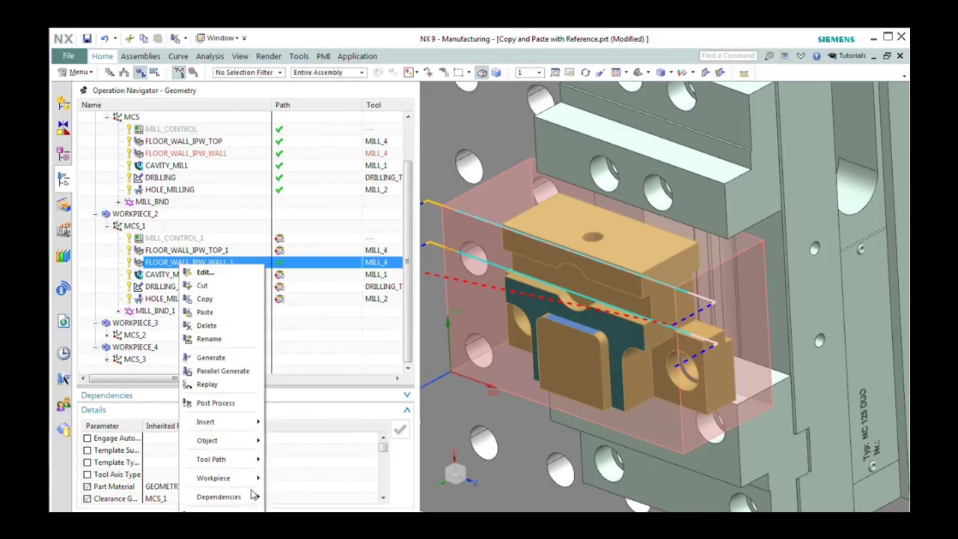
{"action": "mouse_move", "coordinate": [238, 498]}
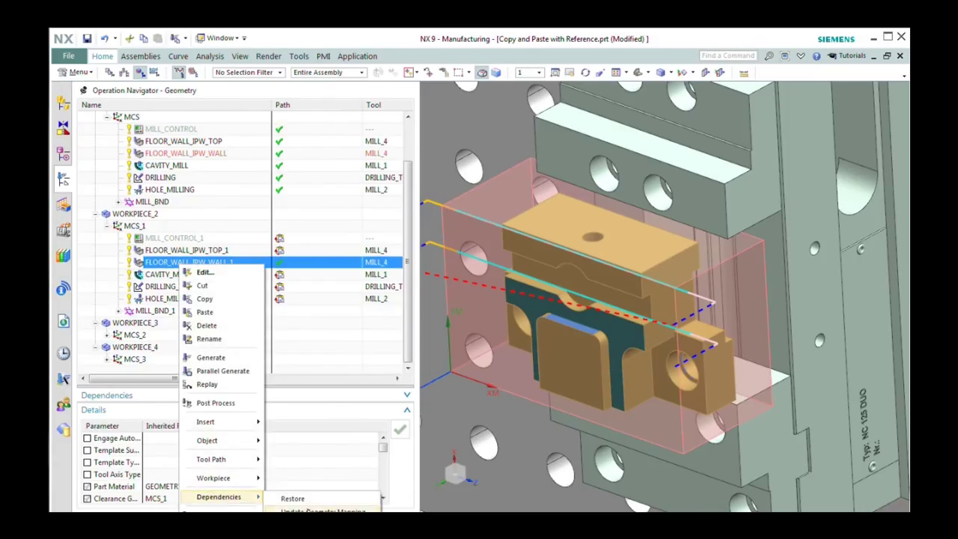
{"action": "left_click", "coordinate": [315, 511]}
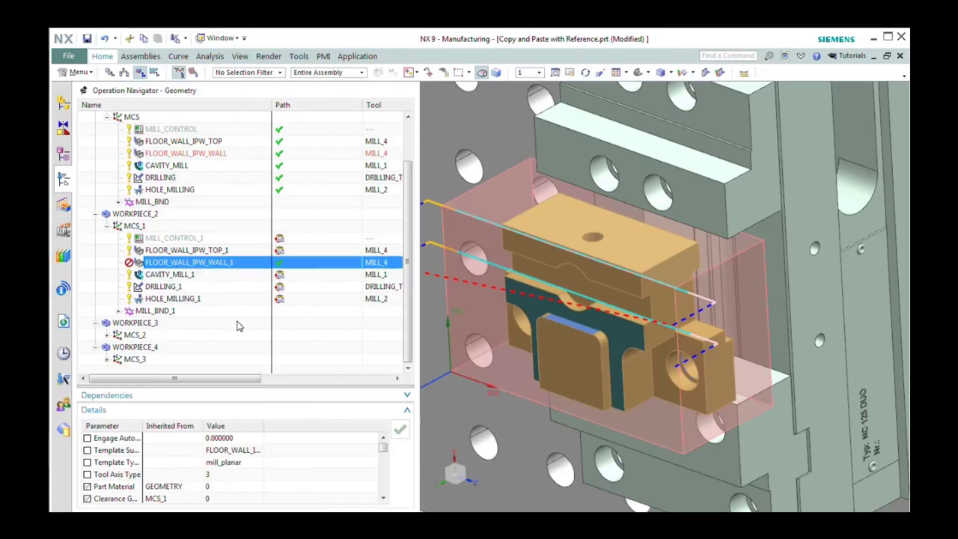
Regenerate FLOOR_WALL_IPW_WALL_1's tool path around the part's outer walls
{"action": "right_click", "coordinate": [190, 268]}
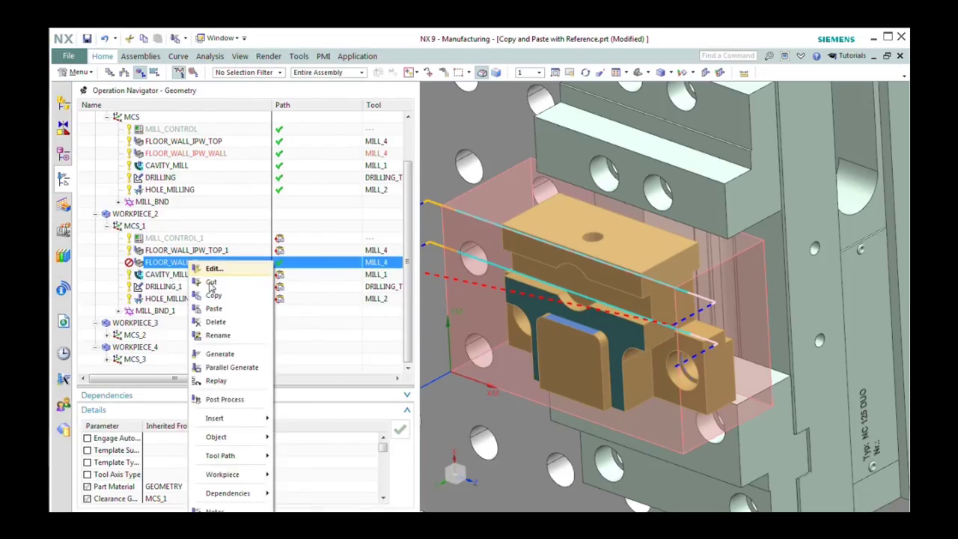
{"action": "left_click", "coordinate": [228, 354]}
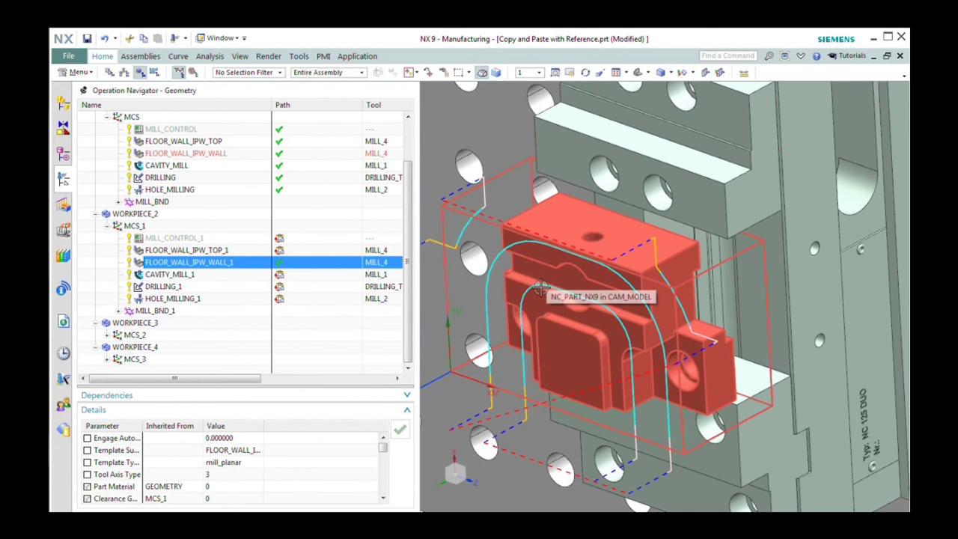
{"action": "scroll", "coordinate": [516, 318], "scroll_direction": "down", "scroll_amount": 10}
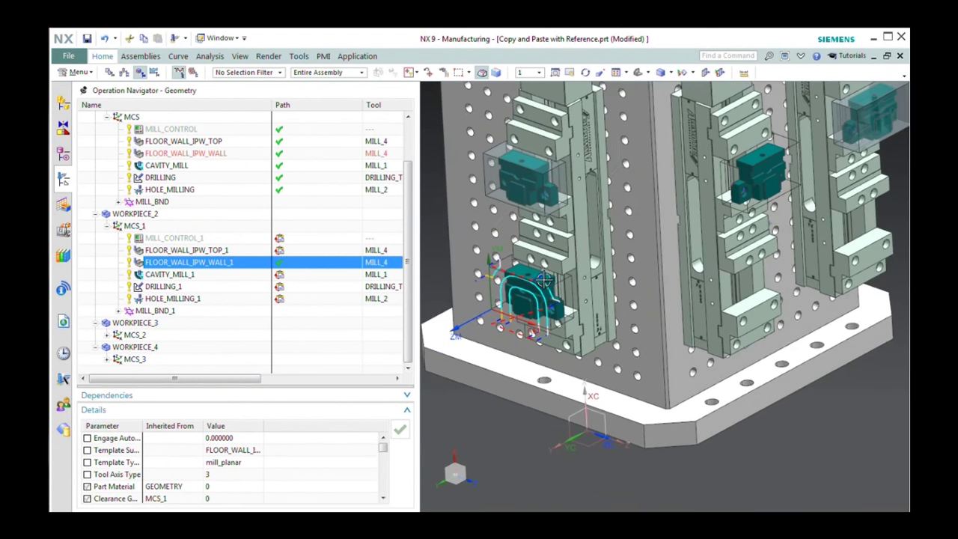
{"action": "middle_click_drag", "start_coordinate": [544, 278], "coordinate": [518, 287]}
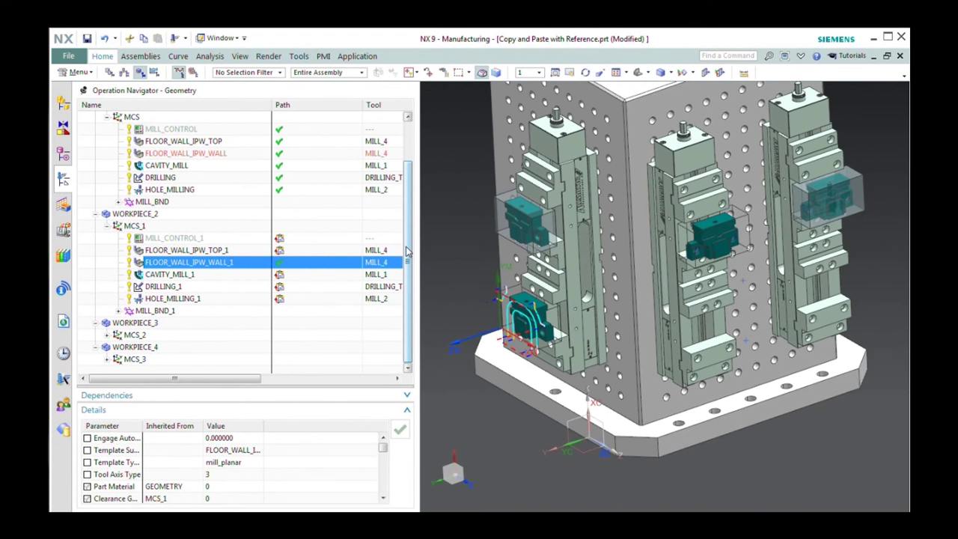
{"action": "middle_click_drag", "start_coordinate": [423, 263], "coordinate": [778, 182]}
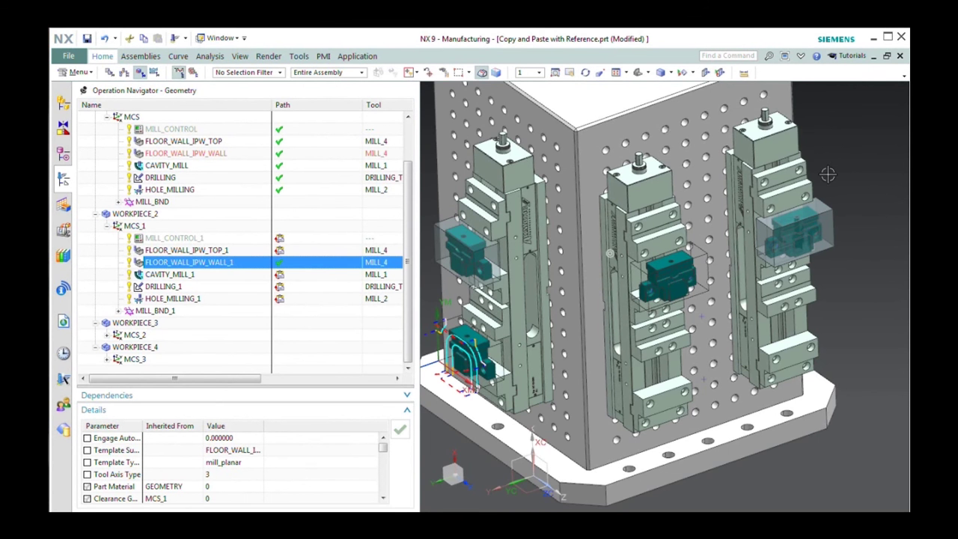
{"action": "middle_click_drag", "start_coordinate": [829, 172], "coordinate": [810, 190]}
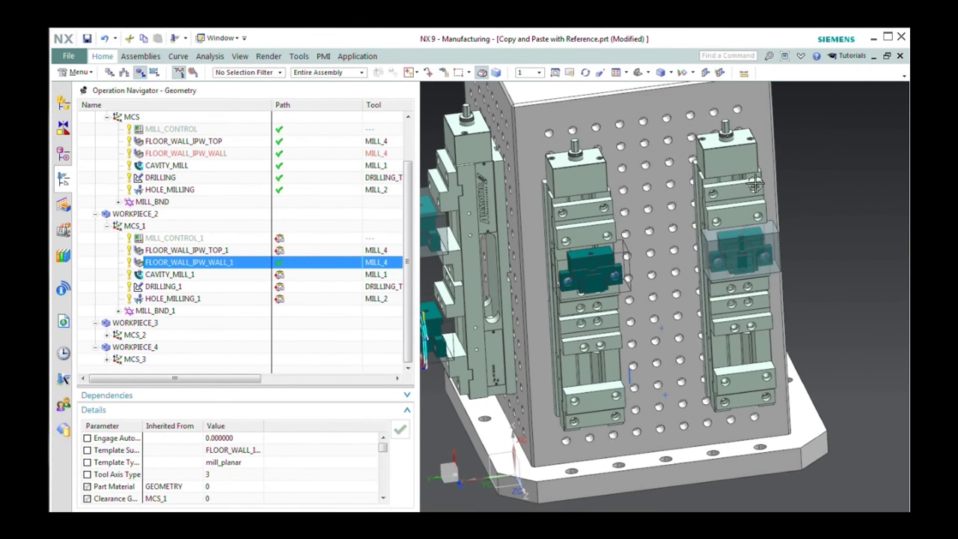
{"action": "mouse_move", "coordinate": [741, 168]}
{"action": "middle_mouse_down"}
{"action": "mouse_move", "coordinate": [694, 187]}
{"action": "mouse_move", "coordinate": [741, 181]}
{"action": "middle_mouse_up"}
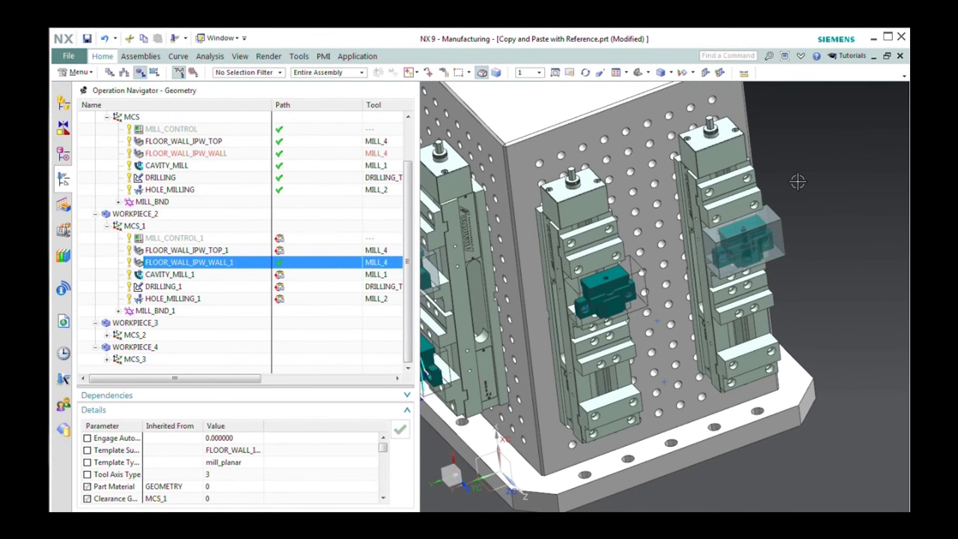
{"action": "middle_click_drag", "start_coordinate": [796, 182], "coordinate": [716, 228]}
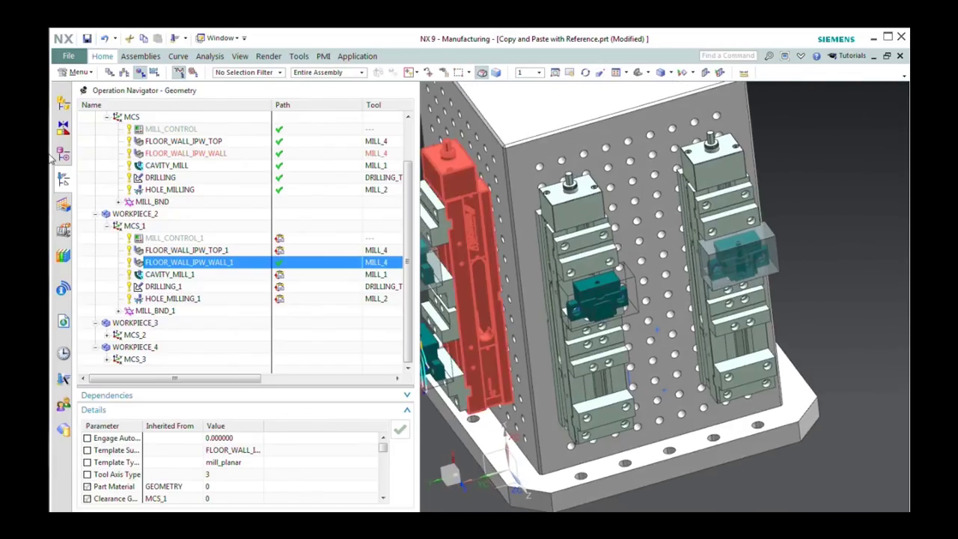
In the Assembly Navigator, unpack the Allmatic_Duo125_Assy group and select the third fixture
{"action": "left_click", "coordinate": [64, 105]}
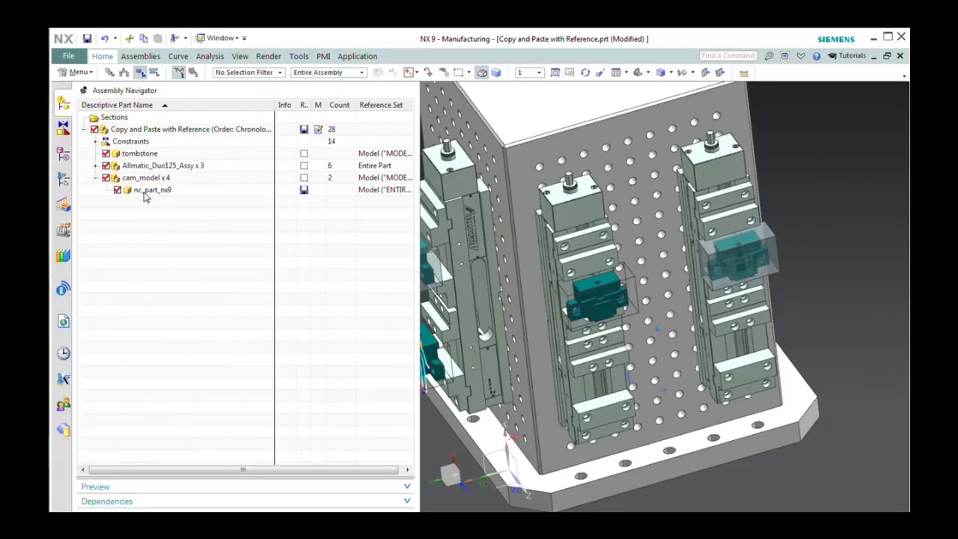
{"action": "right_click", "coordinate": [155, 165]}
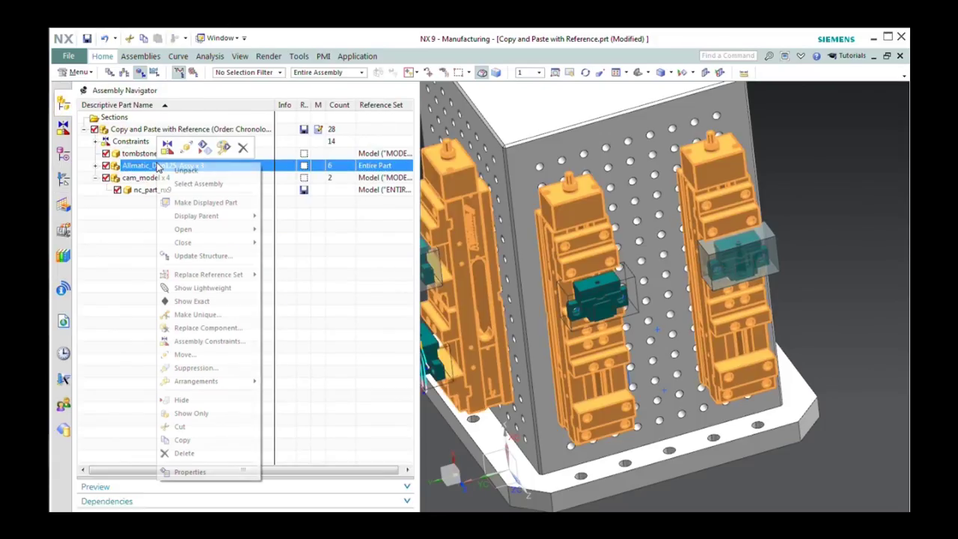
{"action": "left_click", "coordinate": [188, 172]}
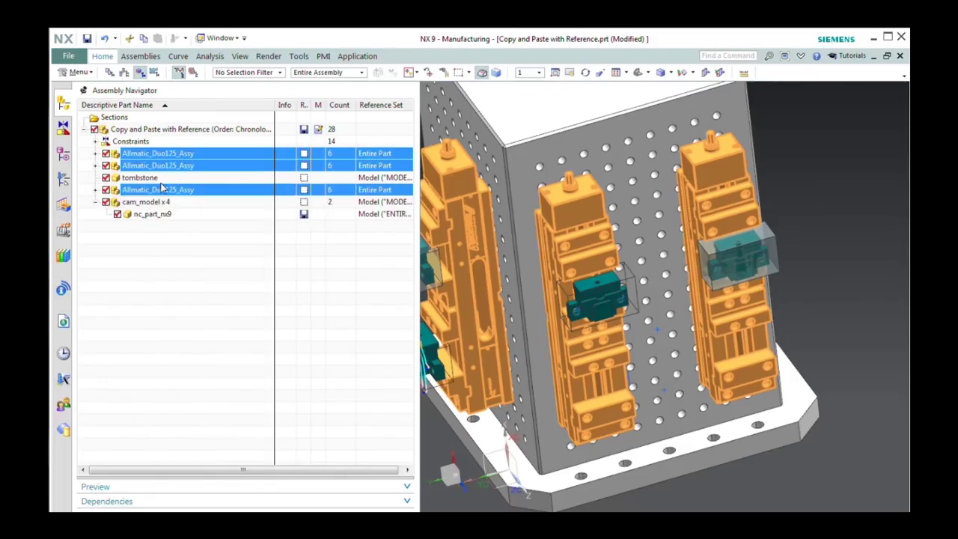
{"action": "left_click", "coordinate": [158, 192]}
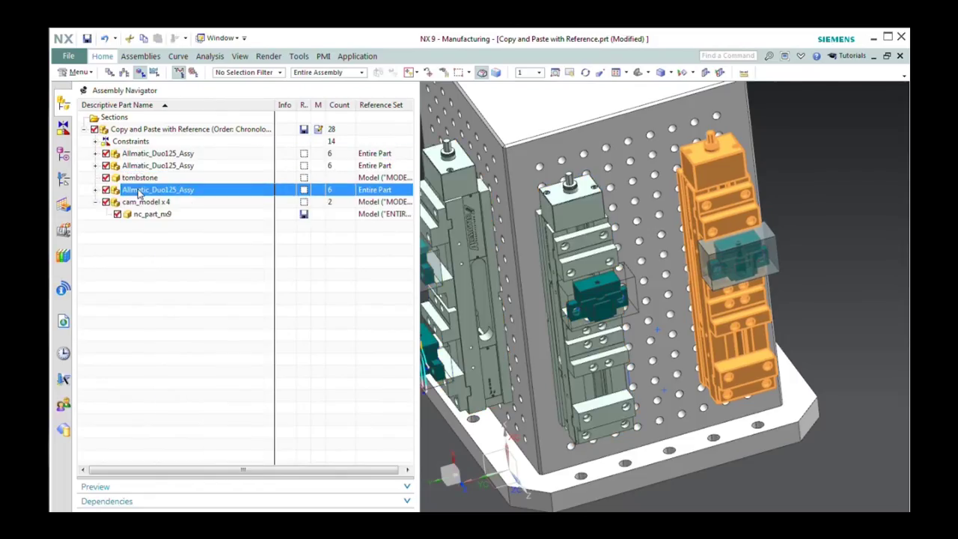
Change the clamp-to-tombstone Distance constraint from 50 mm to 100 mm
{"action": "left_click", "coordinate": [95, 141]}
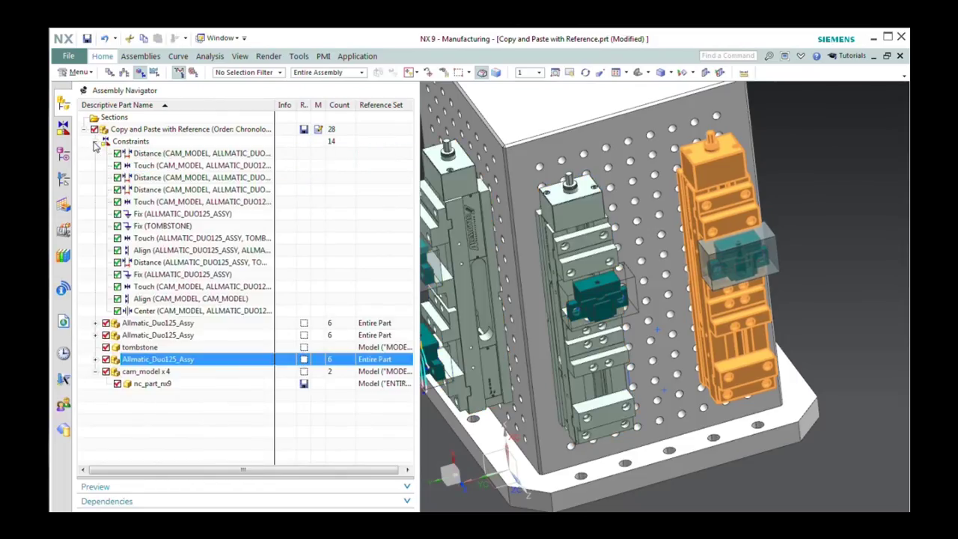
{"action": "left_click", "coordinate": [181, 299]}
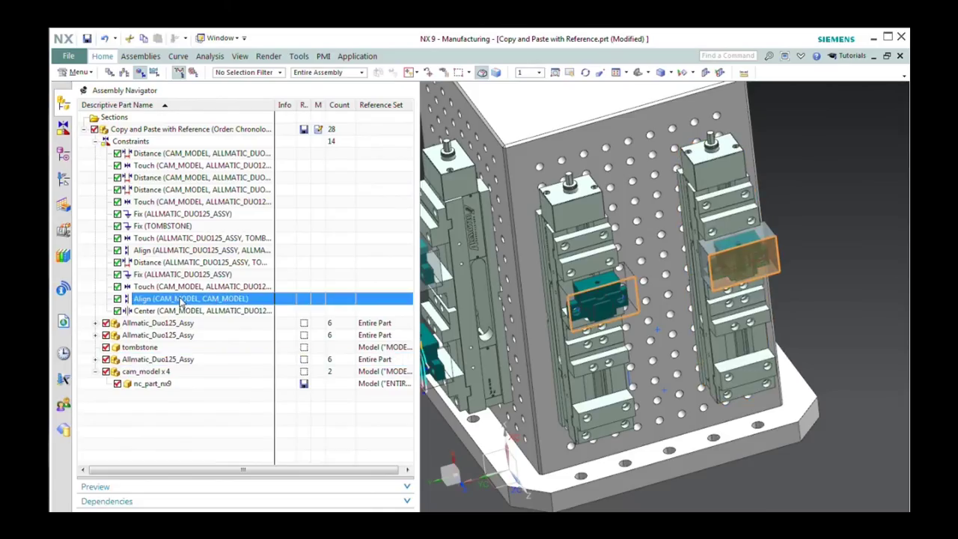
{"action": "left_click", "coordinate": [171, 263]}
{"action": "double_click", "coordinate": [171, 263]}
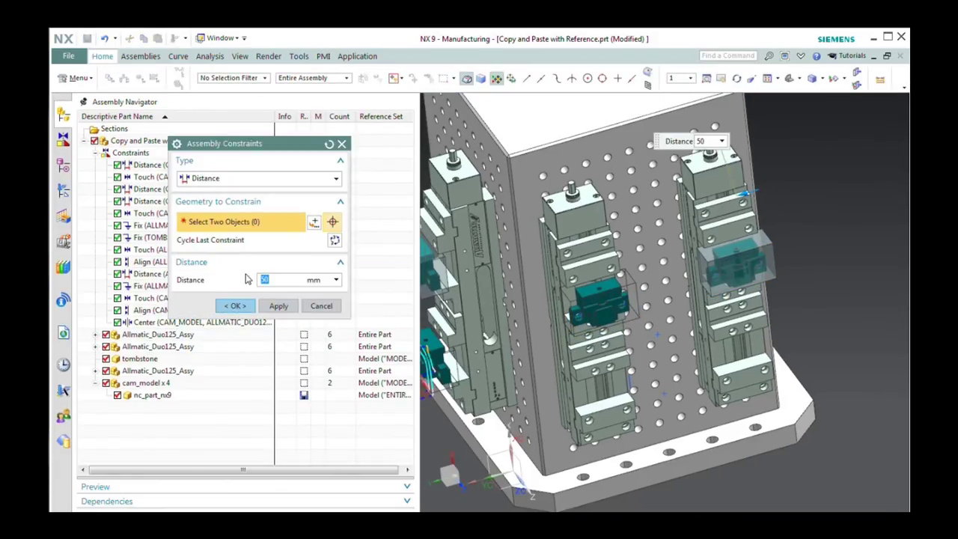
{"action": "type", "text": "100"}
{"action": "left_click", "coordinate": [279, 306]}
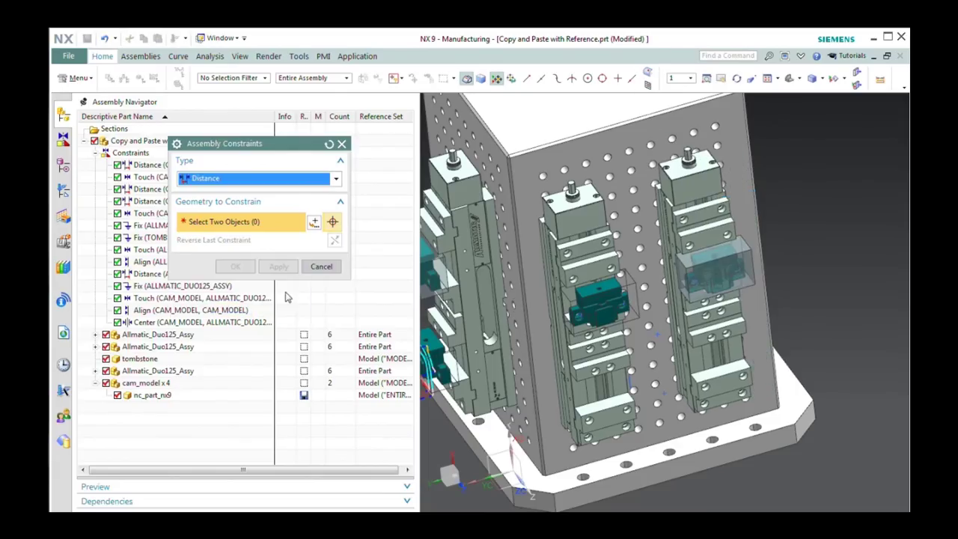
{"action": "left_click", "coordinate": [321, 267]}
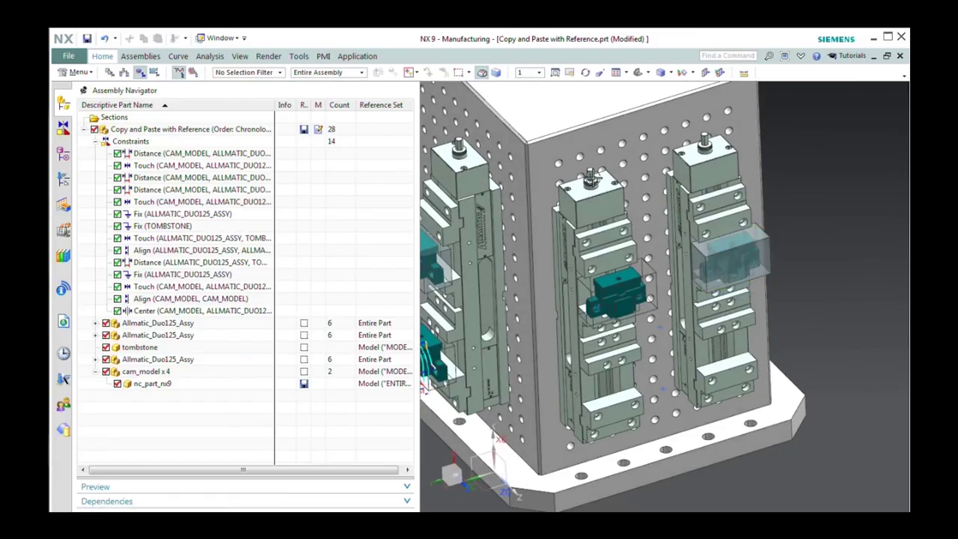
Select MCS_3 and MCS_2 in the Geometry view, then show the Program Order View
{"action": "left_click", "coordinate": [64, 179]}
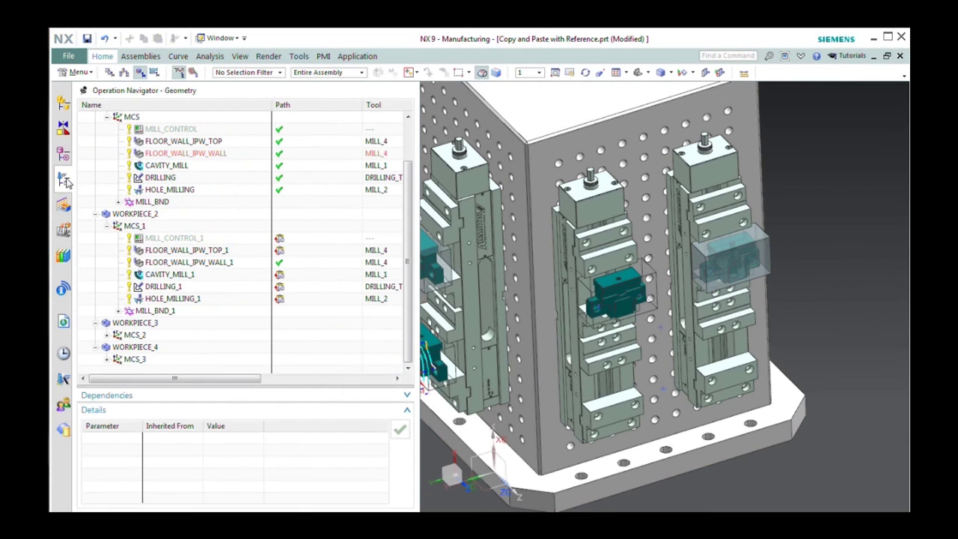
{"action": "left_click", "coordinate": [129, 360]}
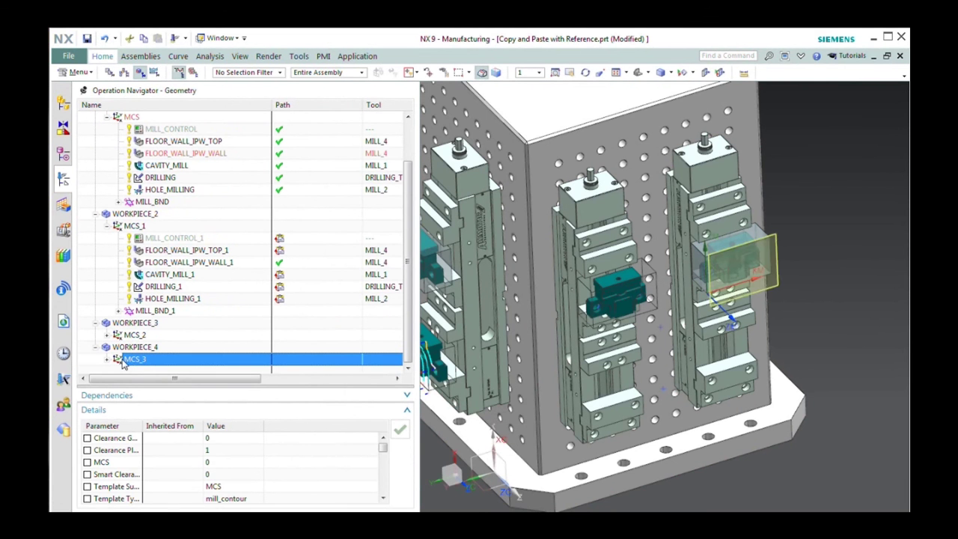
{"action": "scroll", "coordinate": [647, 319], "scroll_direction": "up", "scroll_amount": 5}
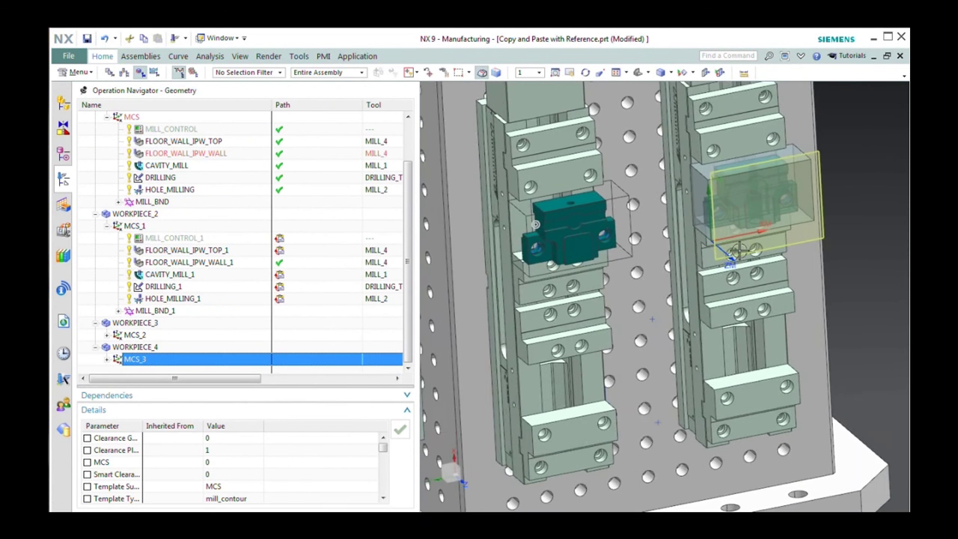
{"action": "scroll", "coordinate": [737, 244], "scroll_direction": "up", "scroll_amount": 5}
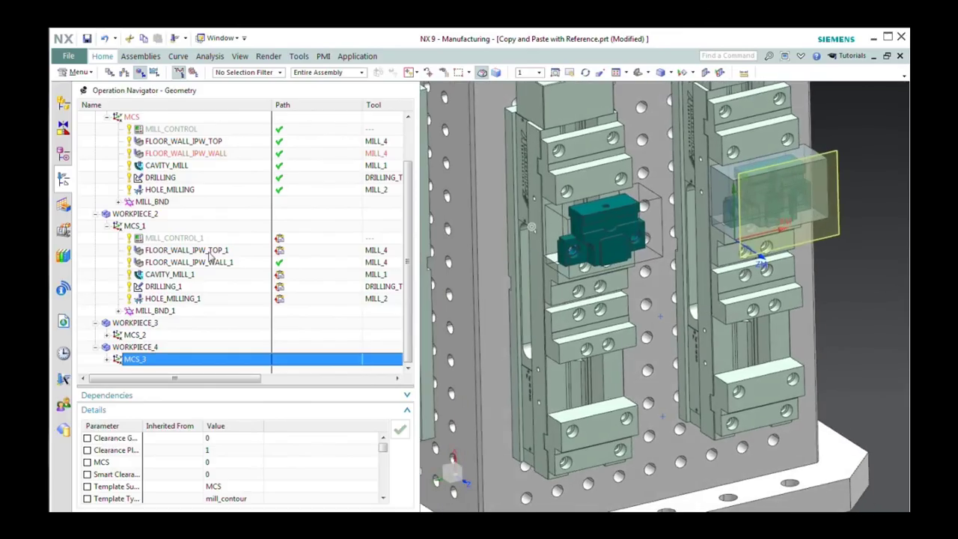
{"action": "left_click", "coordinate": [135, 335]}
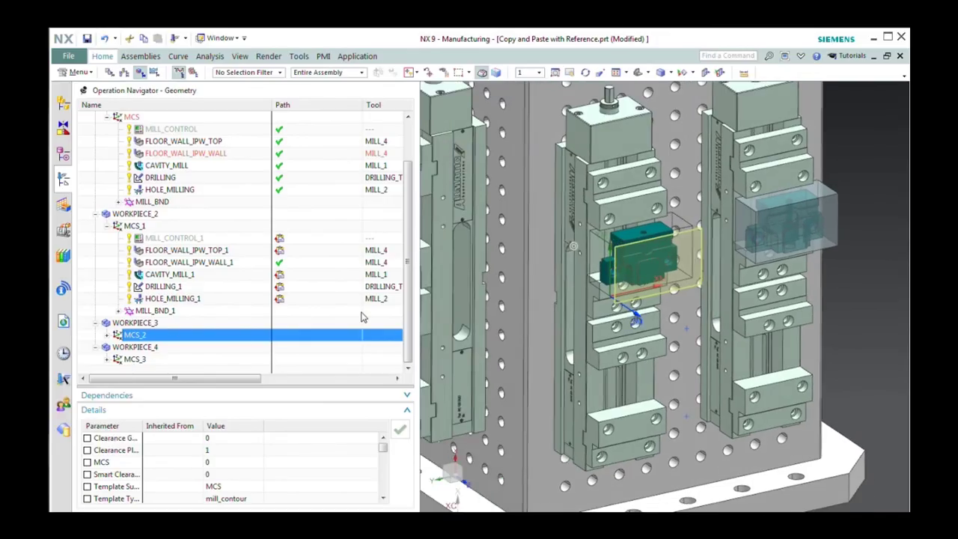
{"action": "left_click", "coordinate": [109, 71]}
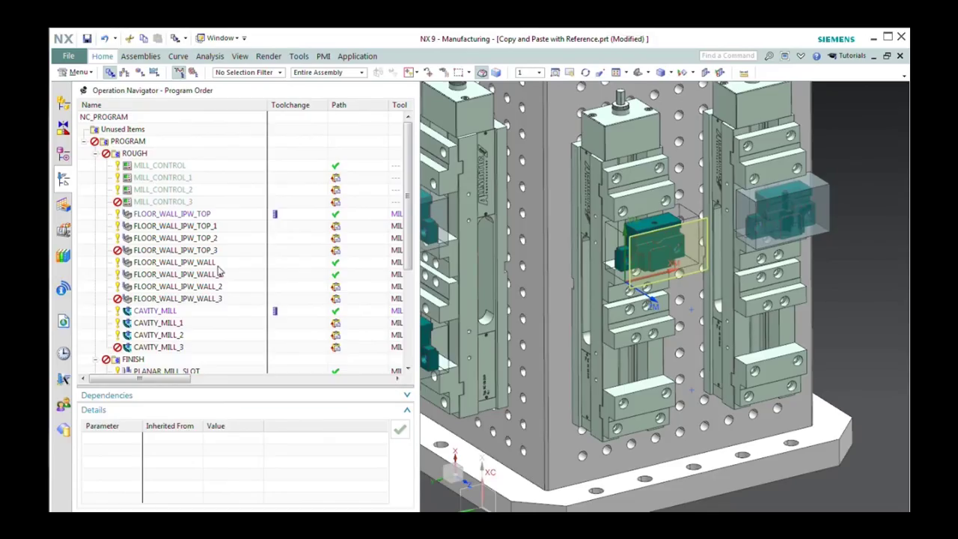
{"action": "scroll", "coordinate": [220, 270], "scroll_direction": "down", "scroll_amount": 5}
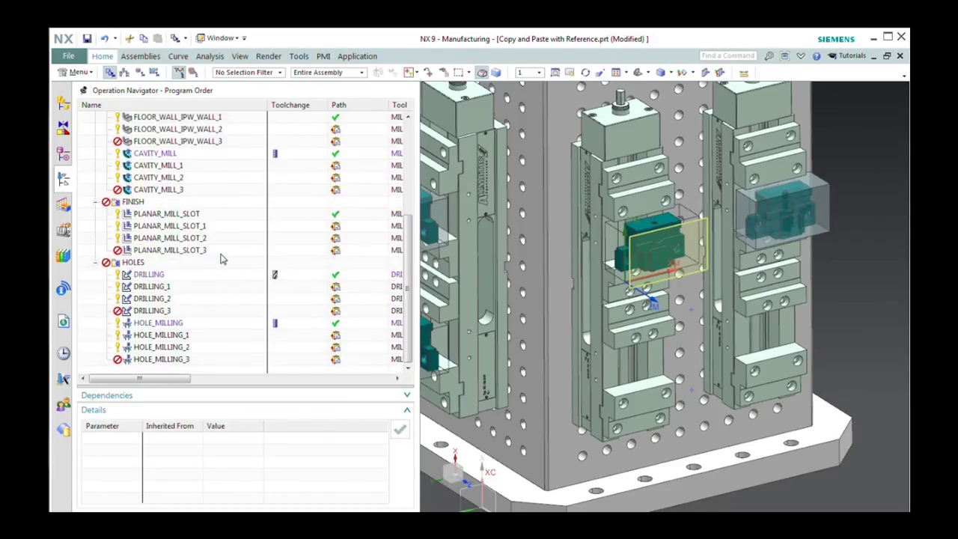
{"action": "scroll", "coordinate": [221, 259], "scroll_direction": "up", "scroll_amount": 4}
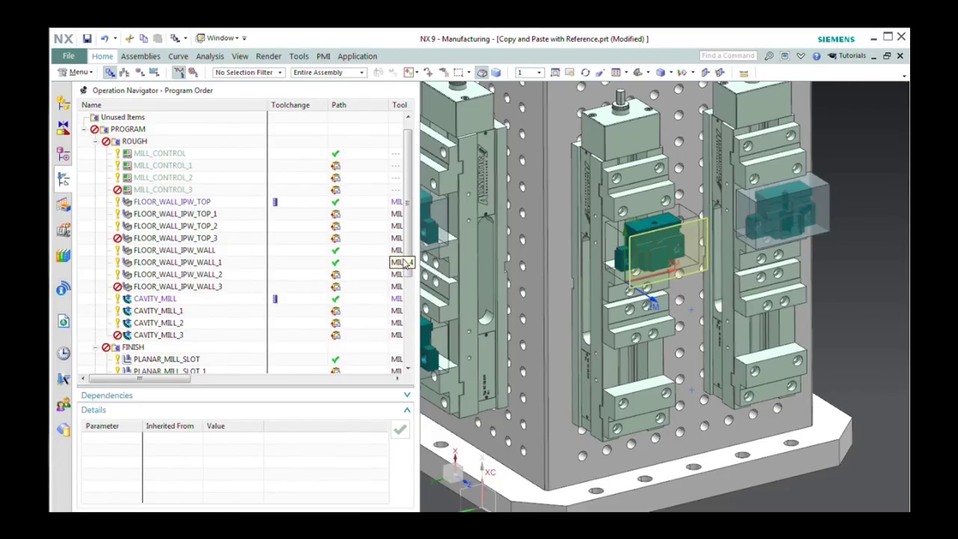
{"action": "left_click_drag", "start_coordinate": [408, 262], "coordinate": [410, 352]}
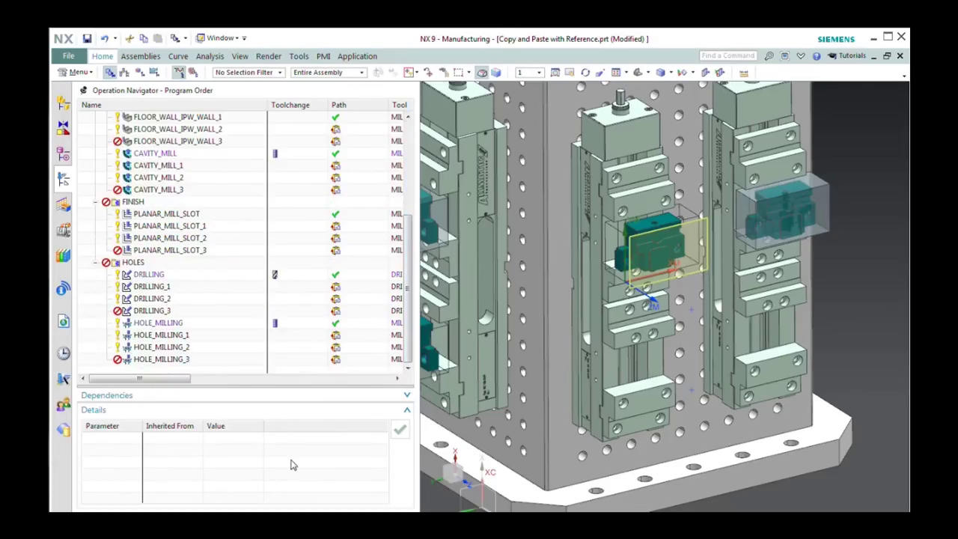